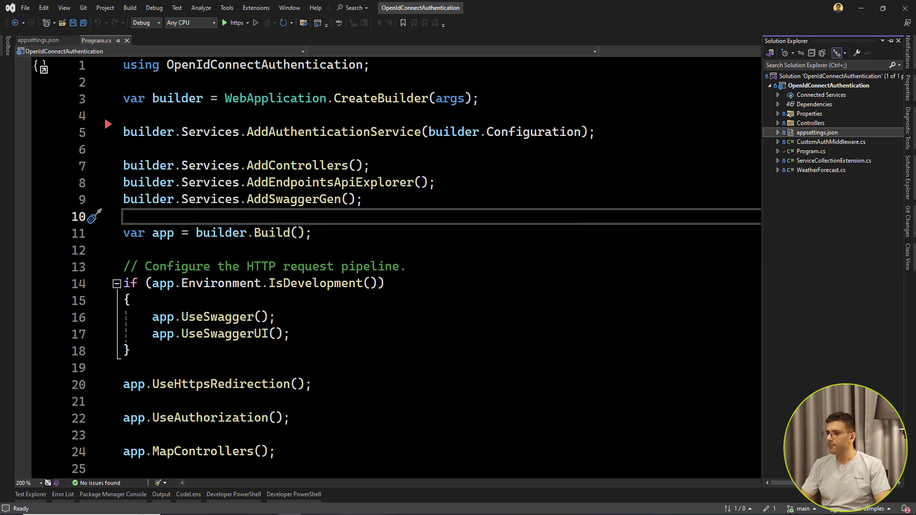
# Return focus to Program.cs and reveal the project's files in Solution Explorer
pyautogui.click(372, 165)
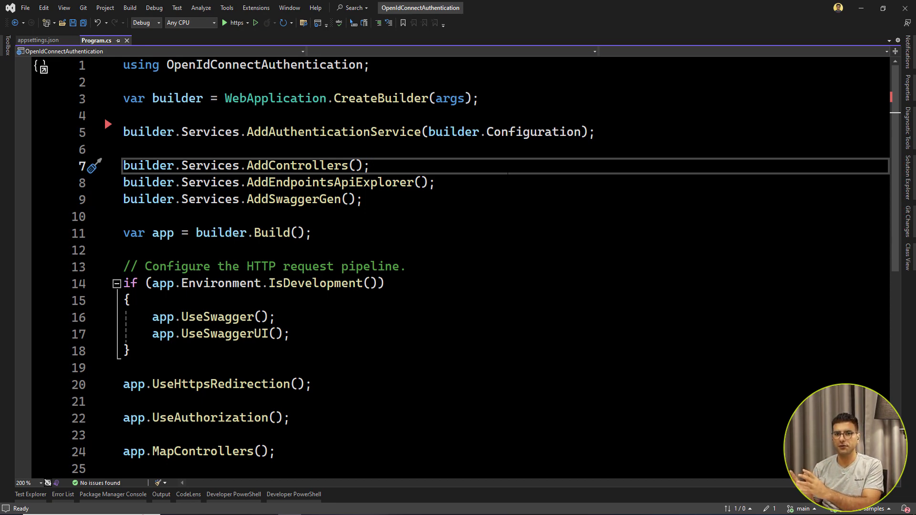
pyautogui.click(908, 178)
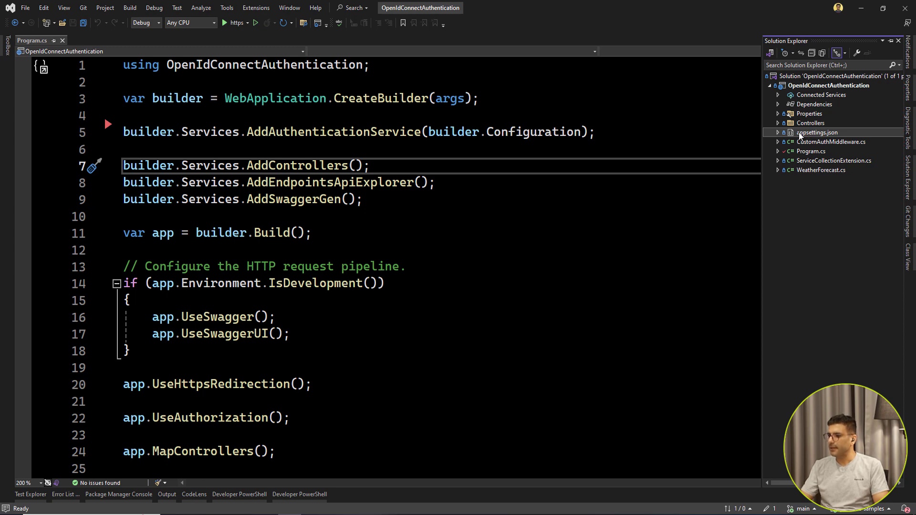
# Open appsettings.json and follow its IdentityOIDC link to the Auth0 openid-configuration document
pyautogui.doubleClick(817, 132)
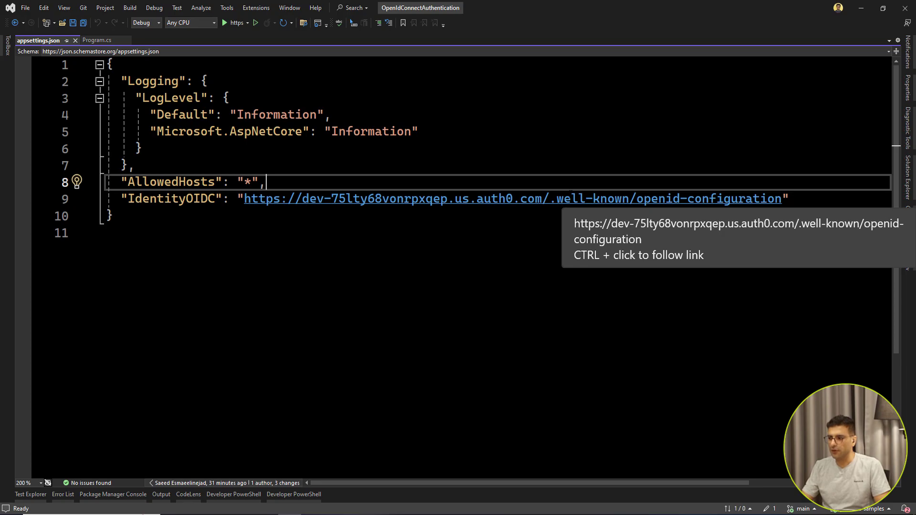
pyautogui.keyDown('ctrl'); pyautogui.click(565, 198); pyautogui.keyUp('ctrl')
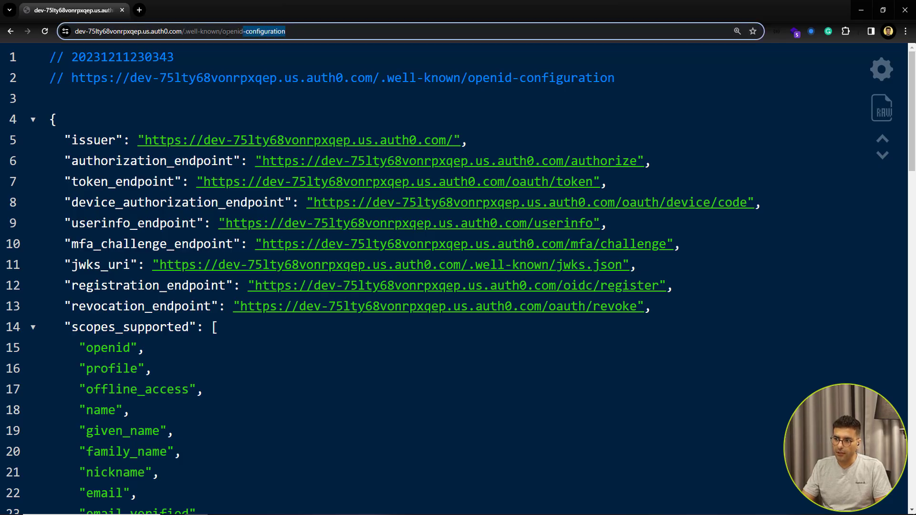
pyautogui.moveTo(244, 31); pyautogui.dragTo(185, 31)
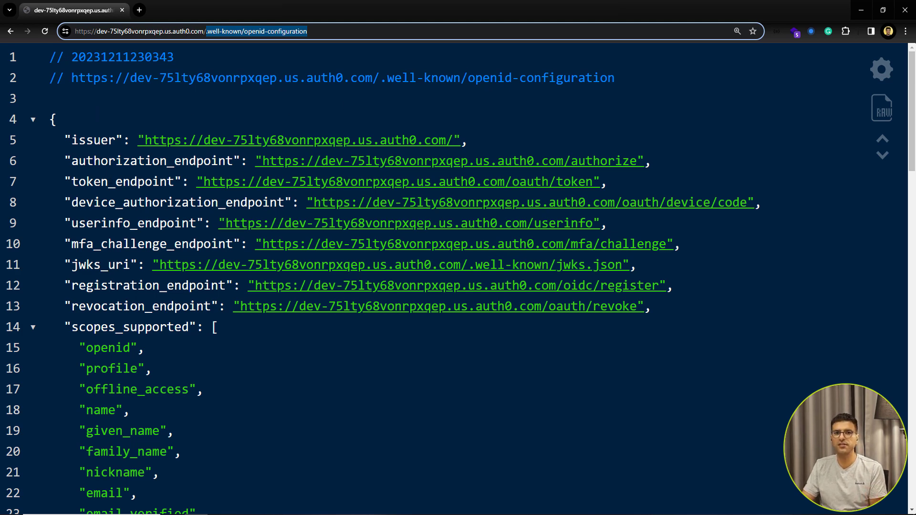
pyautogui.scroll(-1, 458, 286)
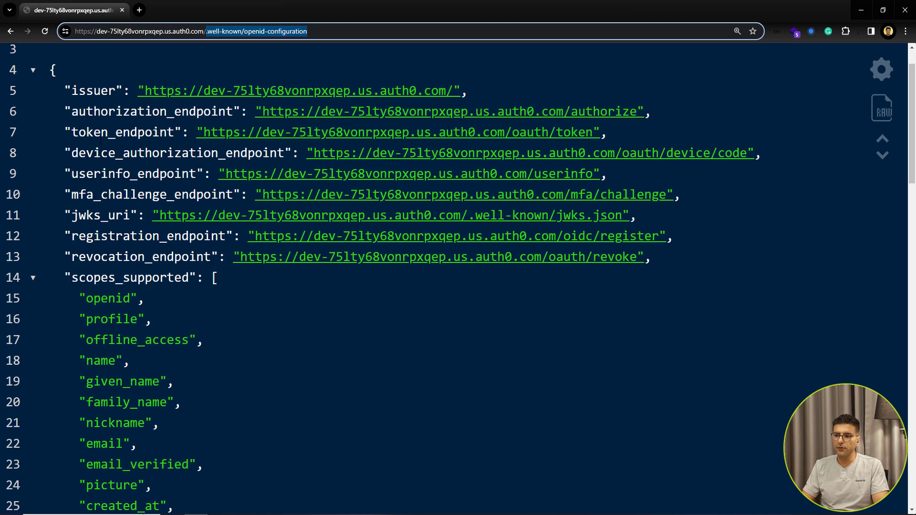
pyautogui.scroll(1, 458, 286)
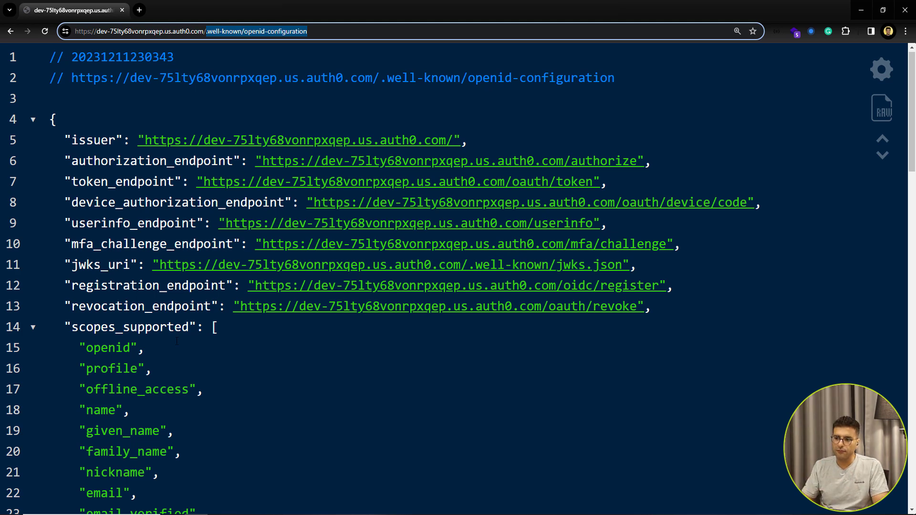
pyautogui.scroll(-3, 176, 342)
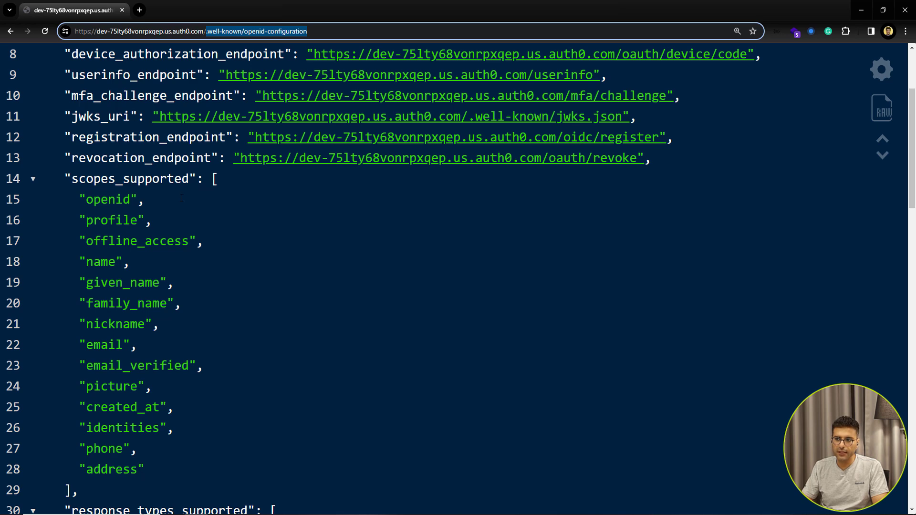
pyautogui.scroll(-1, 181, 199)
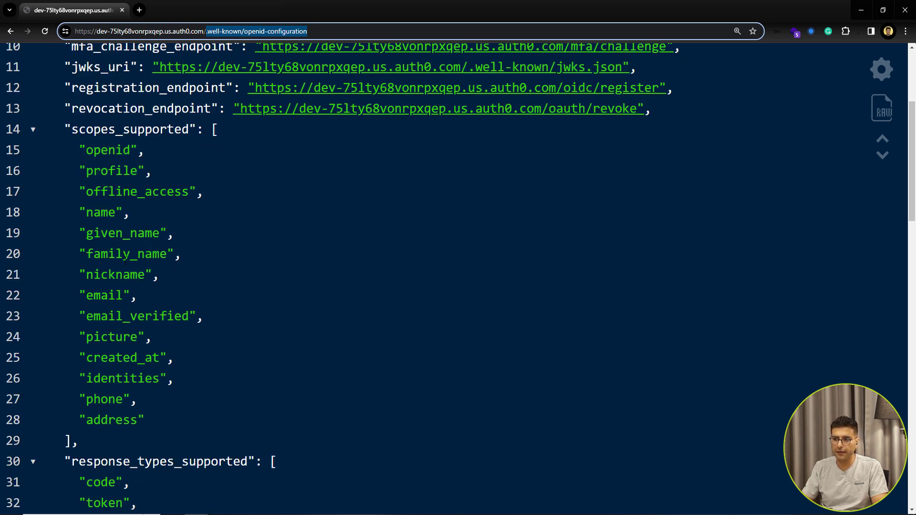
pyautogui.scroll(-1, 203, 285)
pyautogui.scroll(-1, 203, 284)
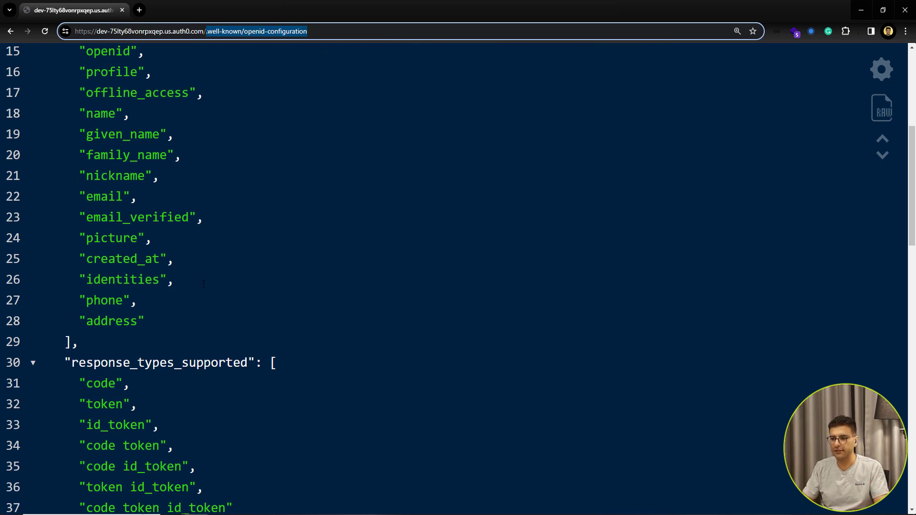
pyautogui.scroll(-1, 204, 285)
pyautogui.scroll(-1, 203, 285)
pyautogui.scroll(-1, 203, 285)
pyautogui.scroll(-2, 204, 285)
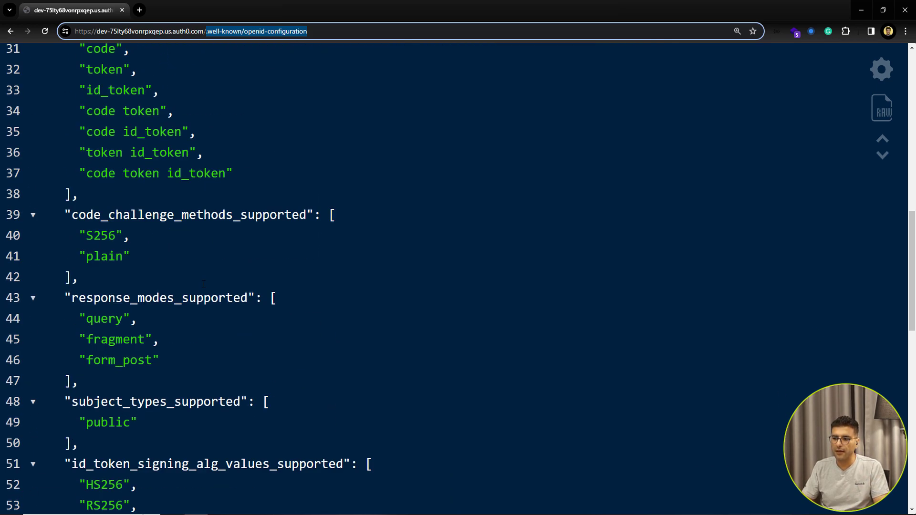
pyautogui.scroll(-2, 204, 285)
pyautogui.scroll(-3, 203, 285)
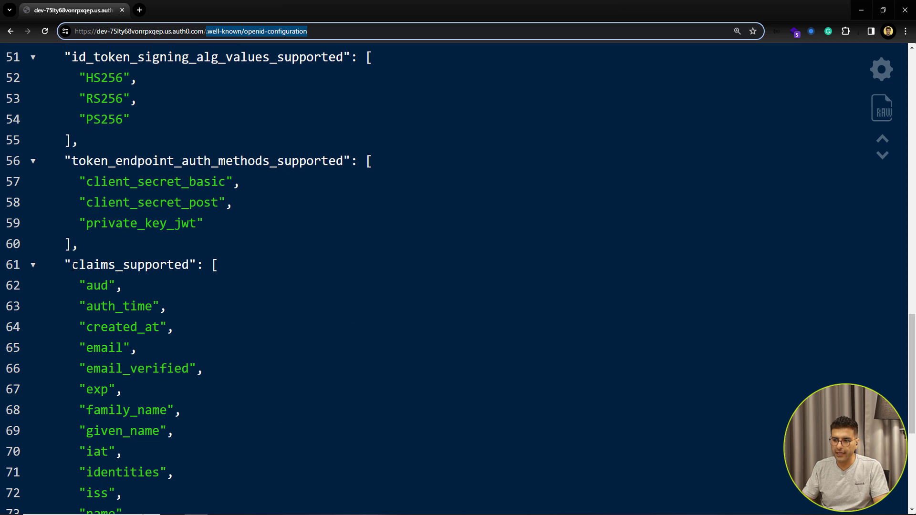
# Highlight the claims_supported list in the openid-configuration JSON, then clear the highlight
pyautogui.moveTo(72, 265); pyautogui.dragTo(123, 265)
pyautogui.click(123, 265)
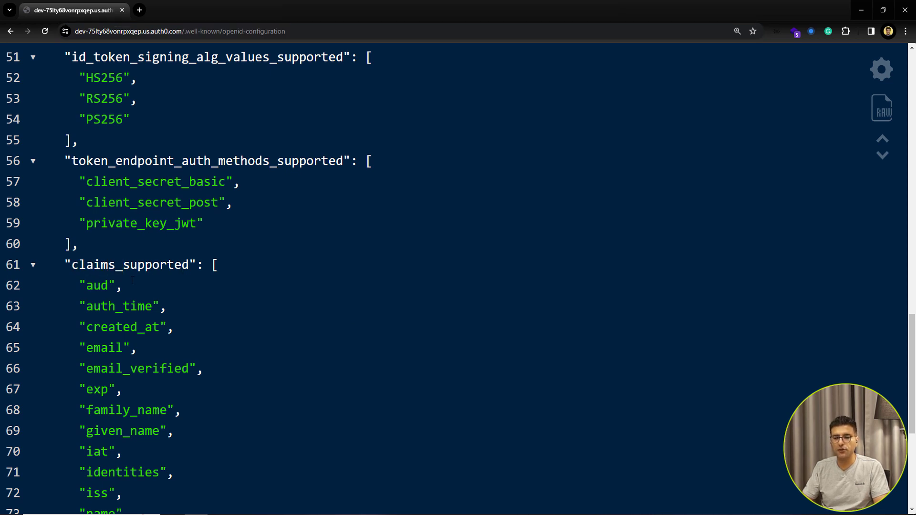
pyautogui.scroll(-1, 123, 265)
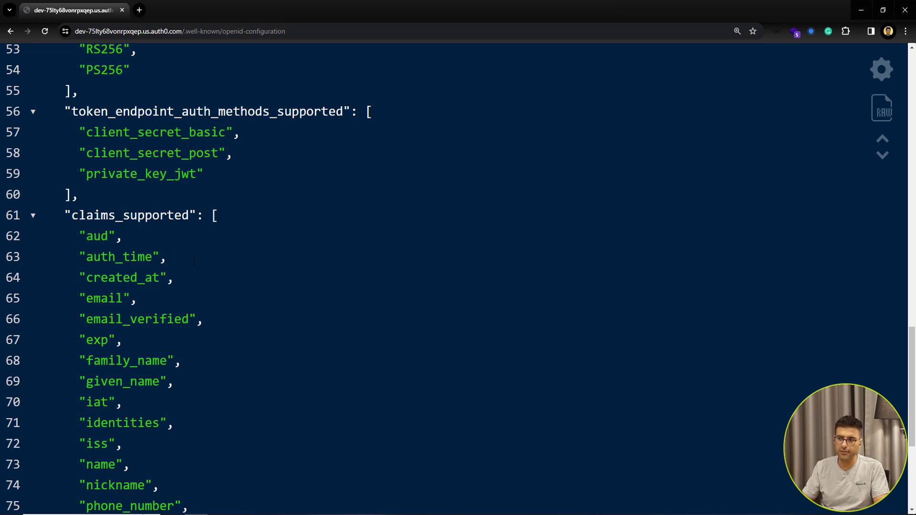
pyautogui.scroll(-1, 194, 263)
pyautogui.scroll(-2, 81, 223)
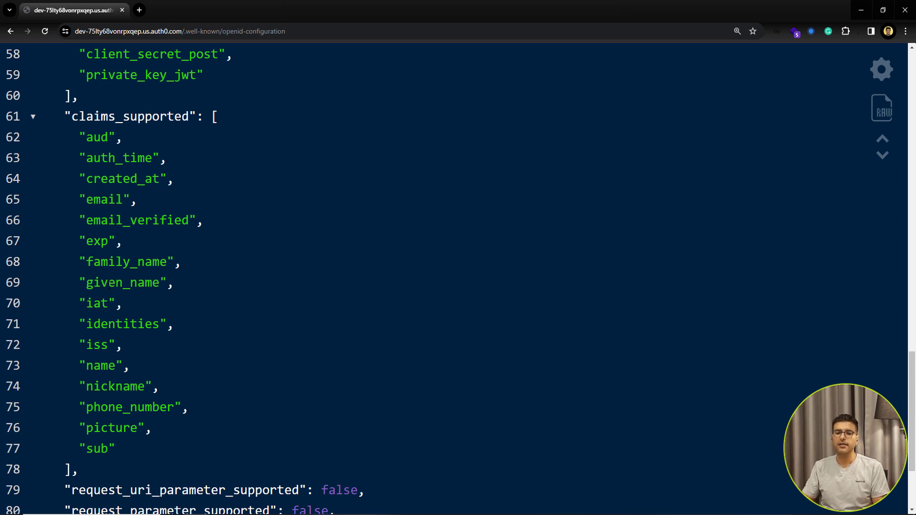
pyautogui.scroll(6, 289, 309)
pyautogui.scroll(4, 289, 309)
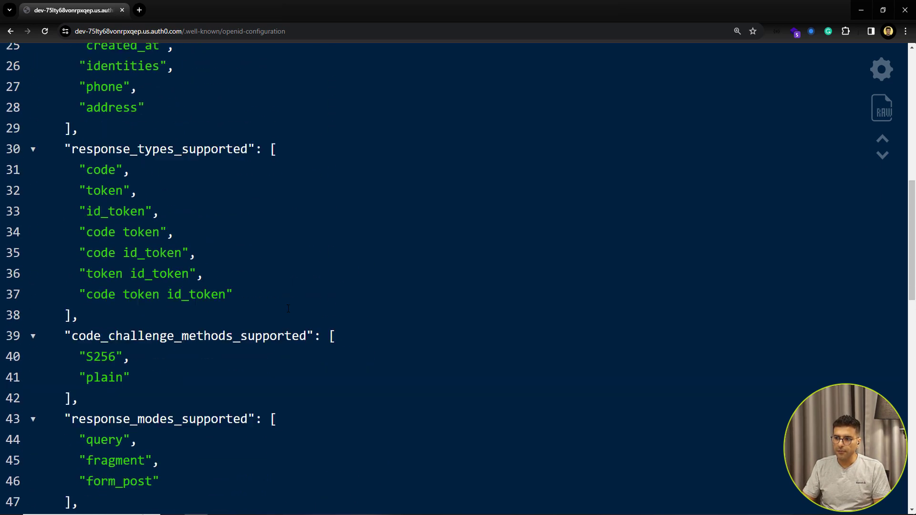
pyautogui.scroll(3, 288, 309)
pyautogui.scroll(2, 289, 309)
pyautogui.scroll(2, 288, 309)
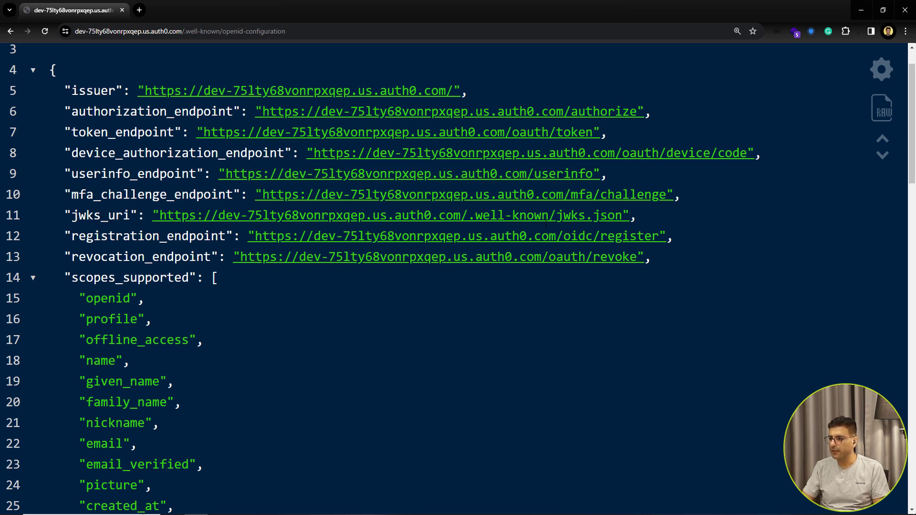
# View the jwks_uri signing keys in a new tab, then return to the openid-configuration tab
pyautogui.click(482, 223)
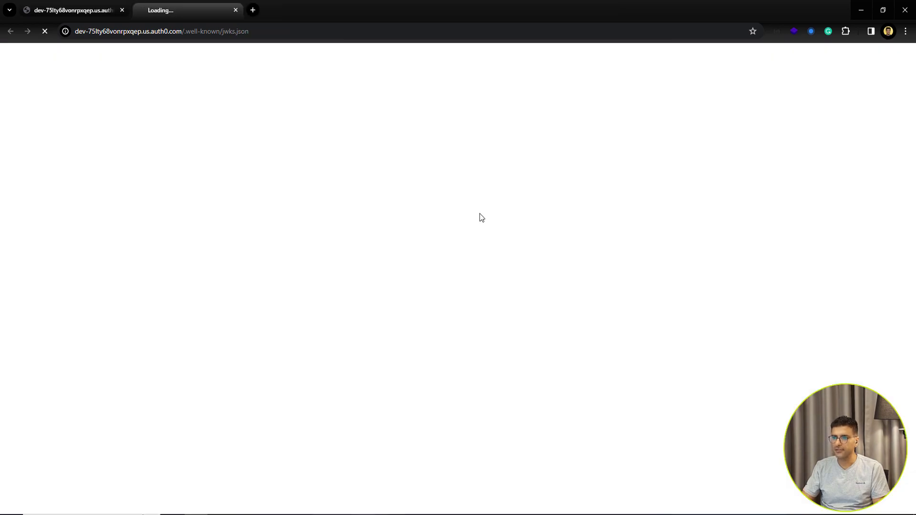
pyautogui.scroll(-1, 216, 203)
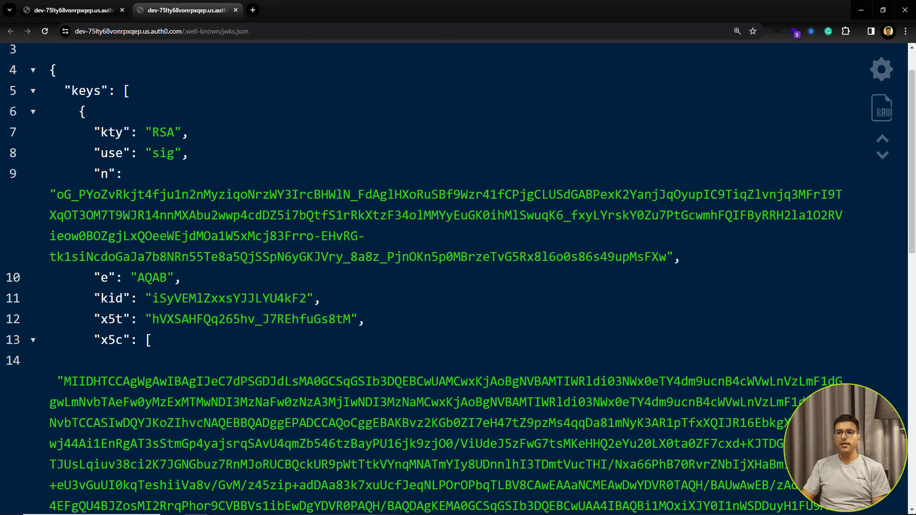
pyautogui.scroll(-1, 211, 215)
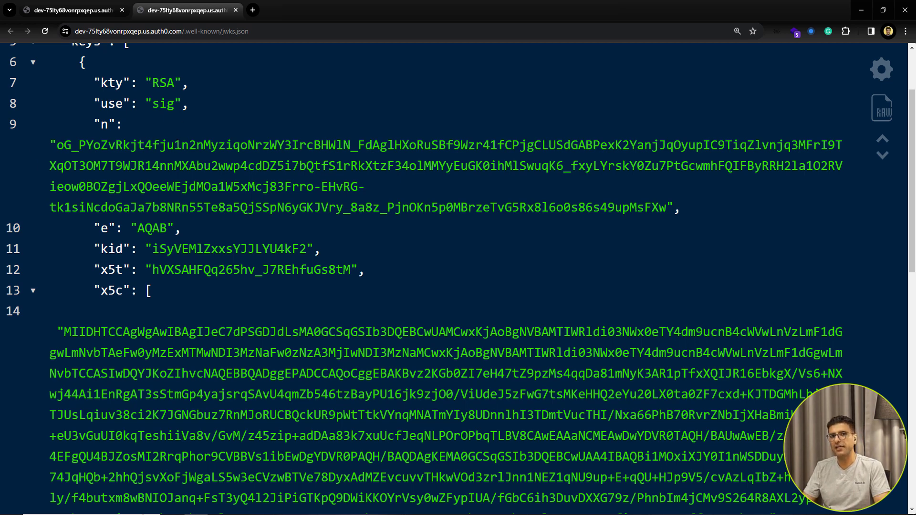
pyautogui.scroll(1, 458, 286)
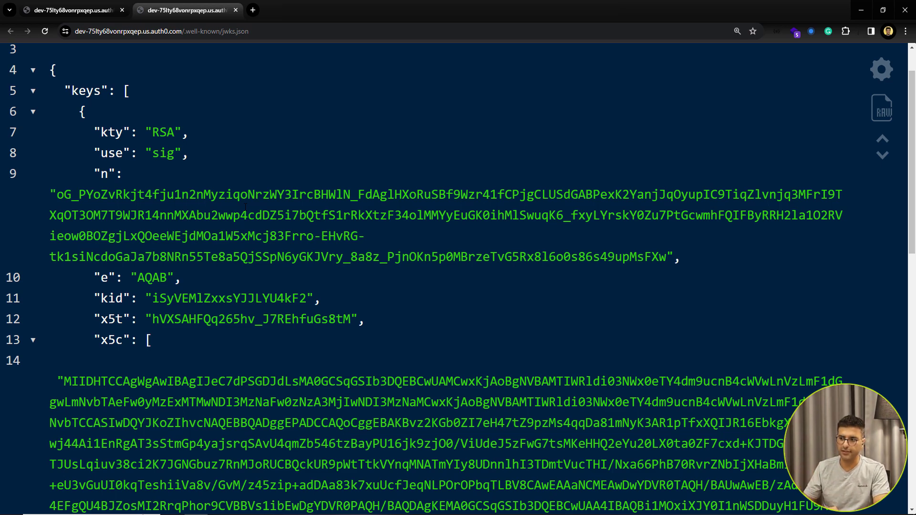
pyautogui.scroll(-2, 245, 207)
pyautogui.scroll(-3, 458, 279)
pyautogui.scroll(-3, 458, 279)
pyautogui.scroll(5, 458, 279)
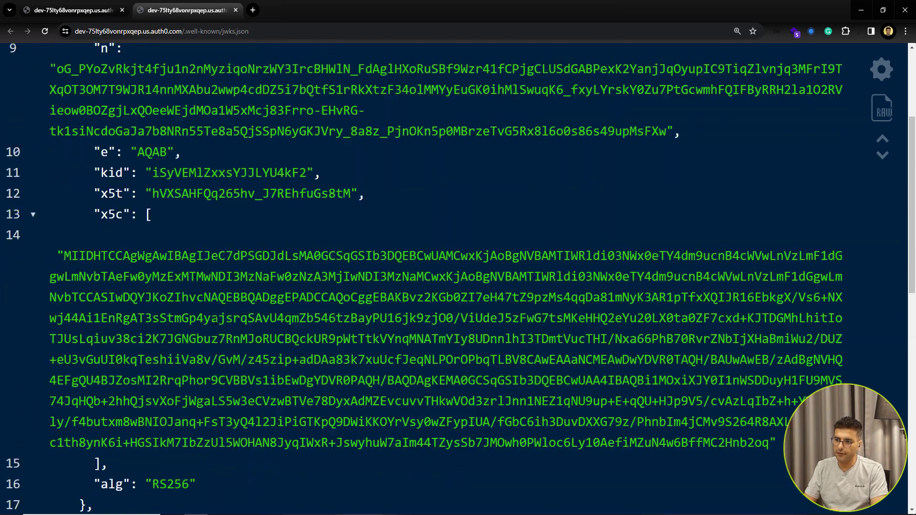
pyautogui.scroll(3, 458, 279)
pyautogui.scroll(-5, 458, 280)
pyautogui.scroll(-5, 458, 279)
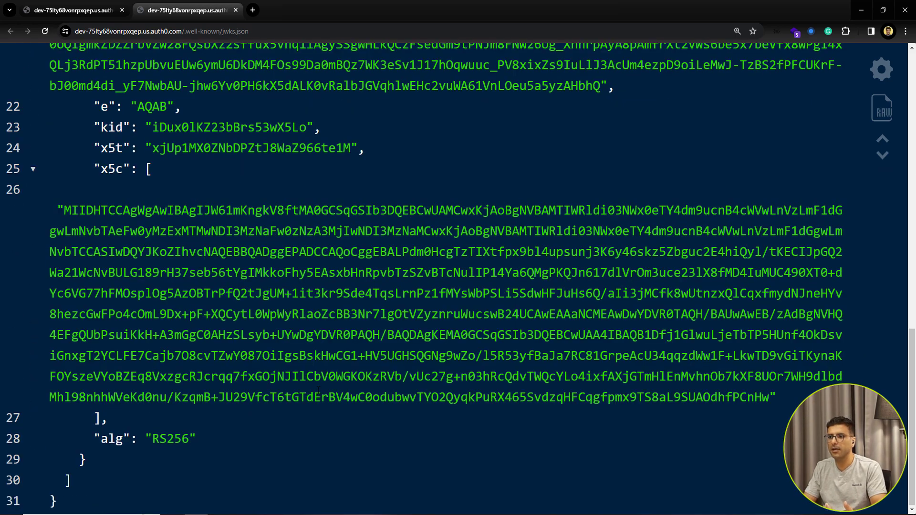
pyautogui.scroll(1, 206, 297)
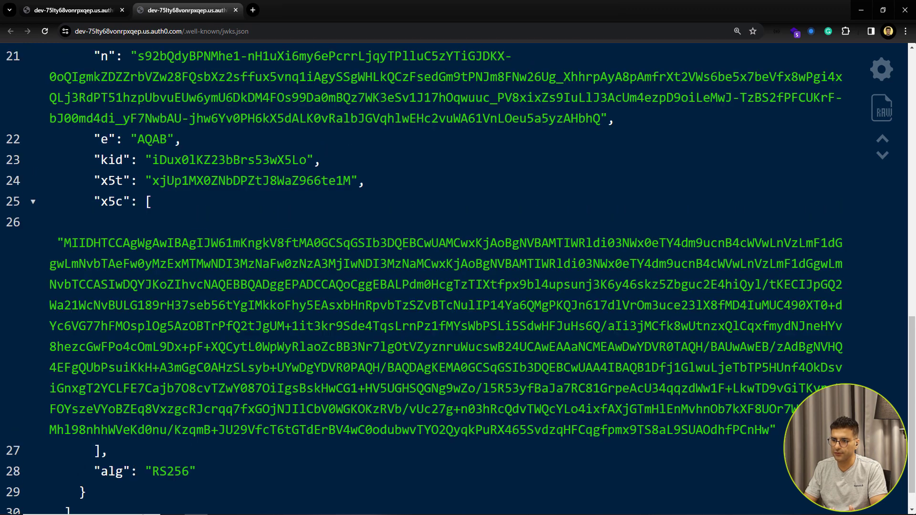
pyautogui.hotkey('ctrl', 'shift', 'Tab')
pyautogui.scroll(1, 207, 296)
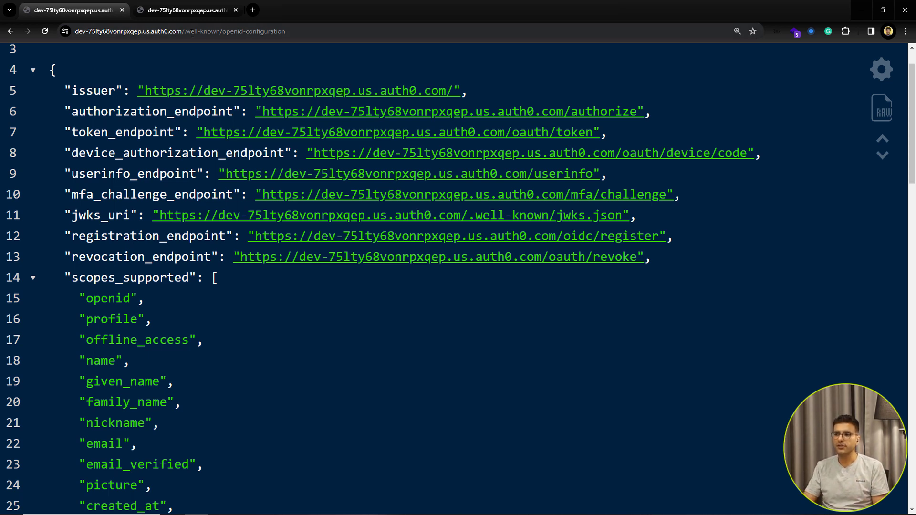
# Highlight the well-known configuration path, switch to Visual Studio and close appsettings.json
pyautogui.moveTo(305, 31); pyautogui.dragTo(185, 31)
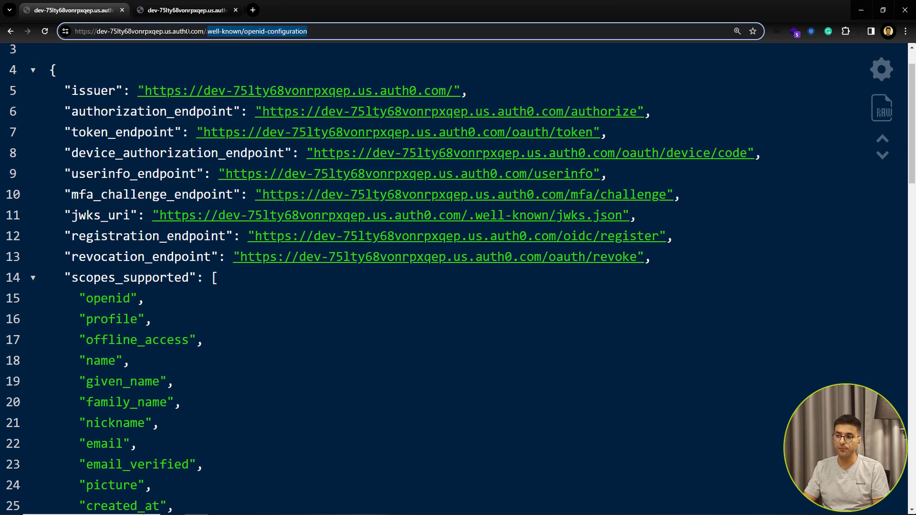
pyautogui.hotkey('alt', 'Tab')
pyautogui.click(75, 40)
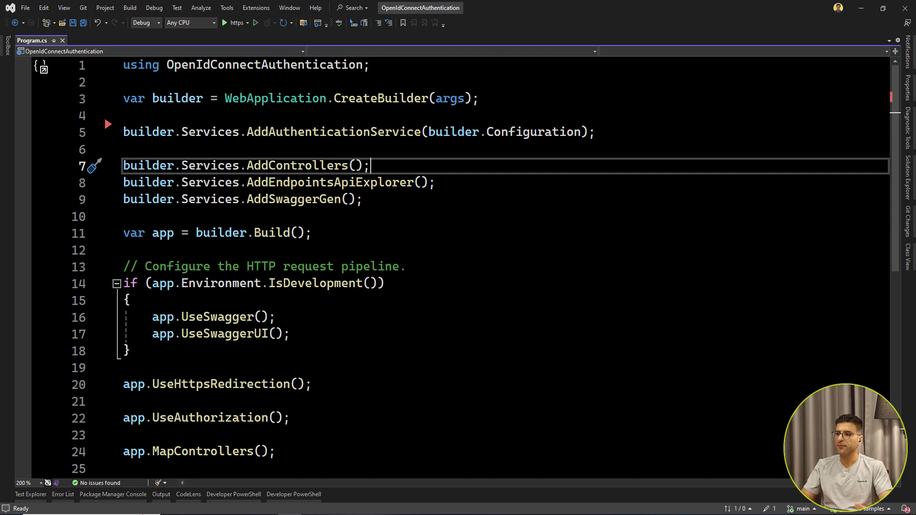
pyautogui.click(908, 177)
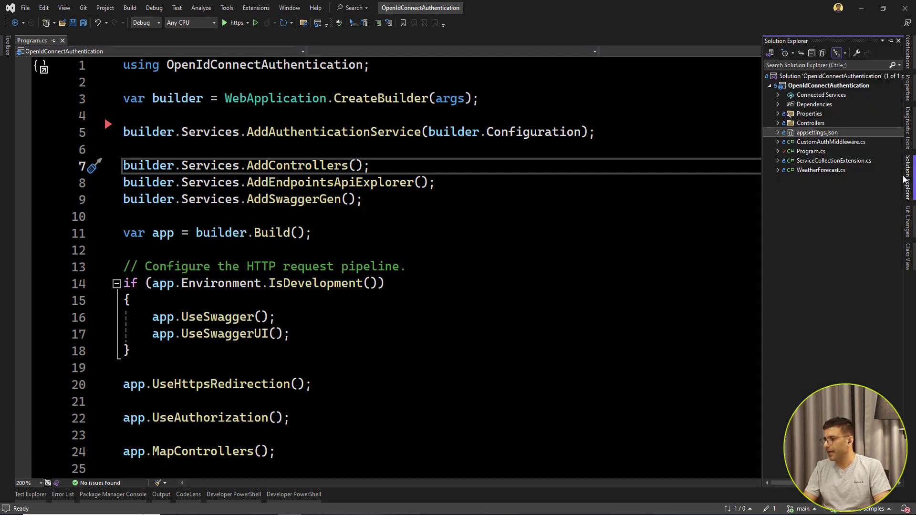
pyautogui.doubleClick(816, 132)
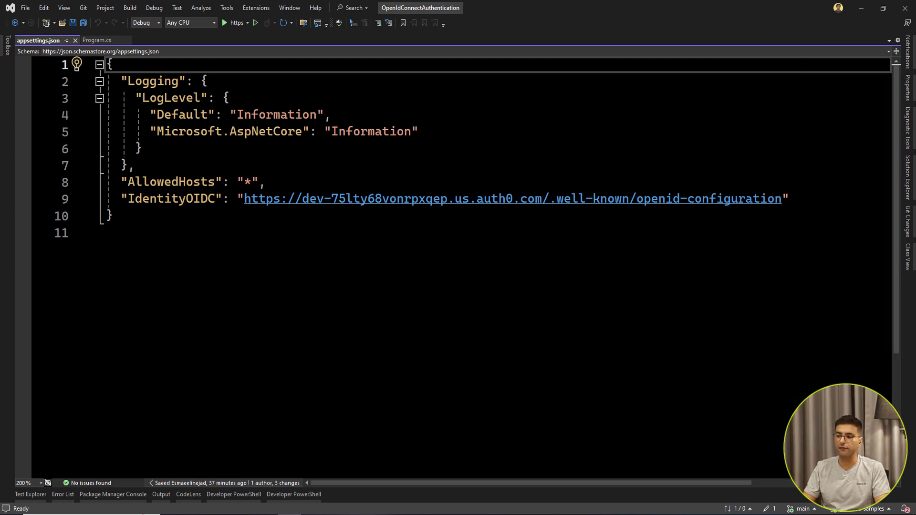
pyautogui.click(97, 40)
pyautogui.click(358, 131)
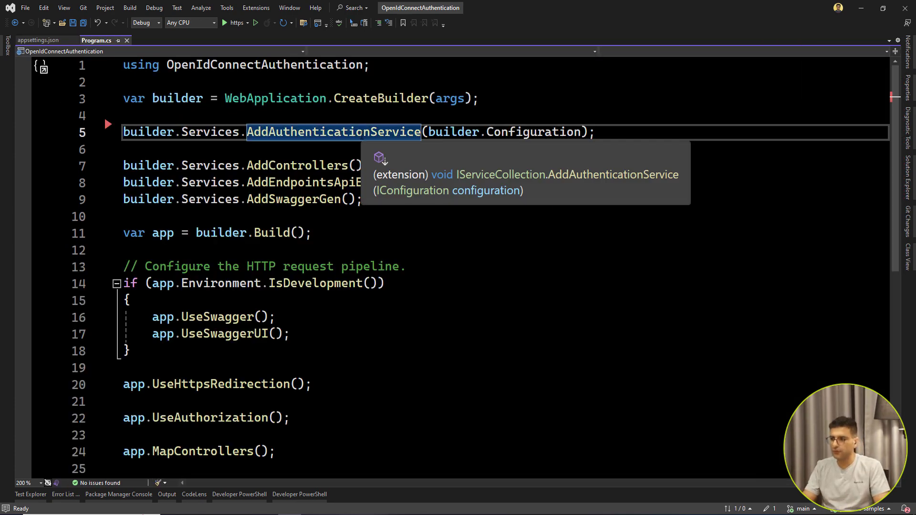
pyautogui.press('F12')
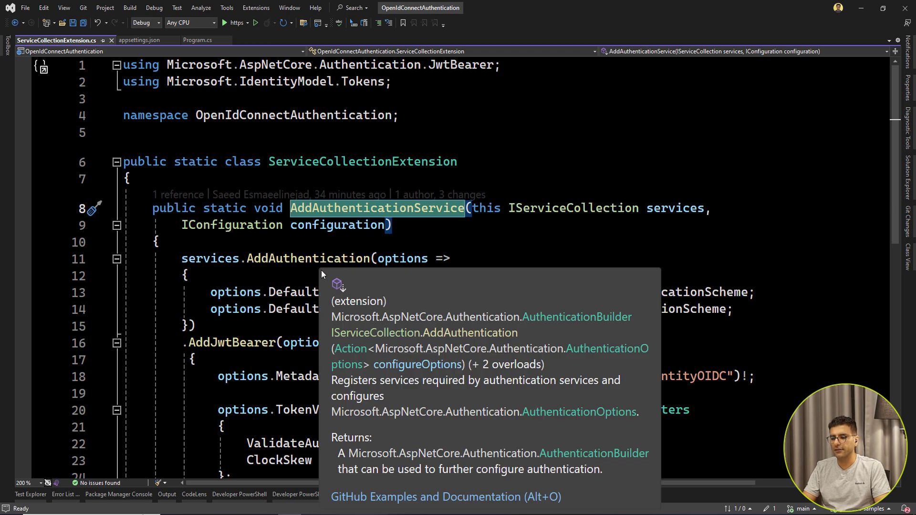
pyautogui.scroll(-2, 215, 159)
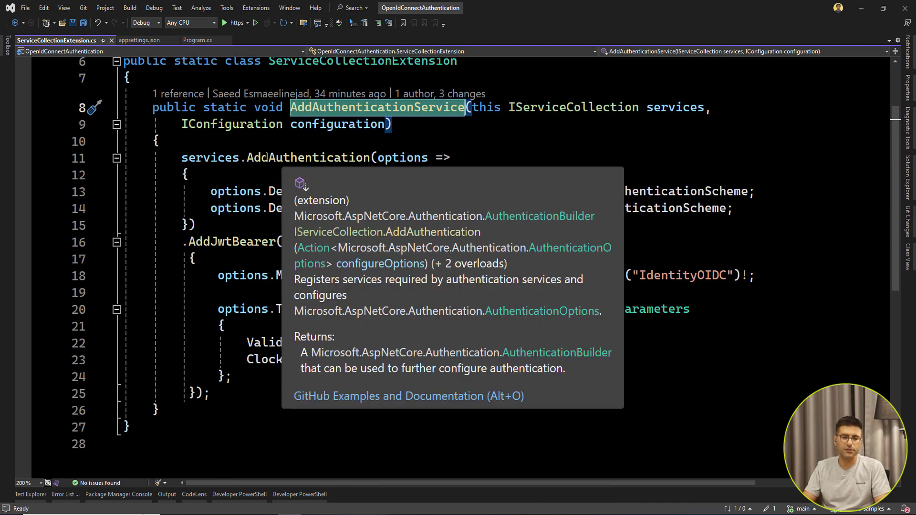
pyautogui.click(319, 157)
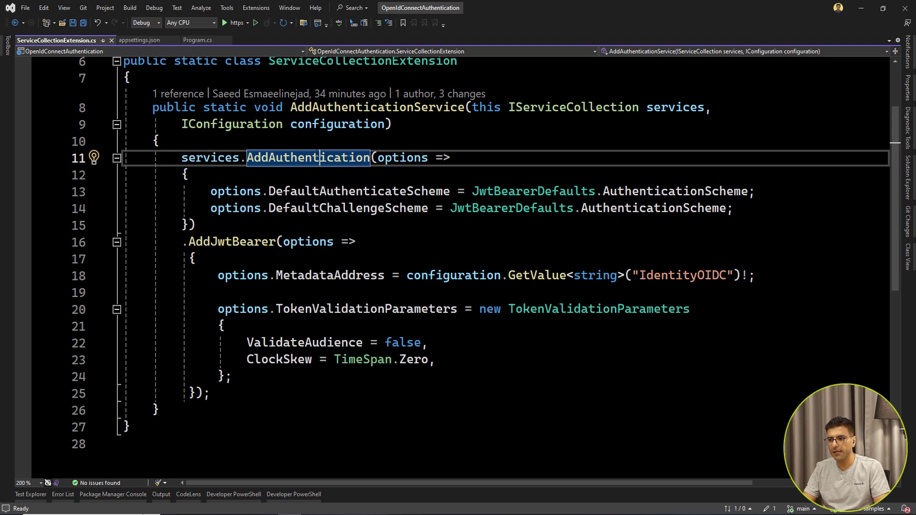
pyautogui.moveTo(179, 157); pyautogui.dragTo(196, 224)
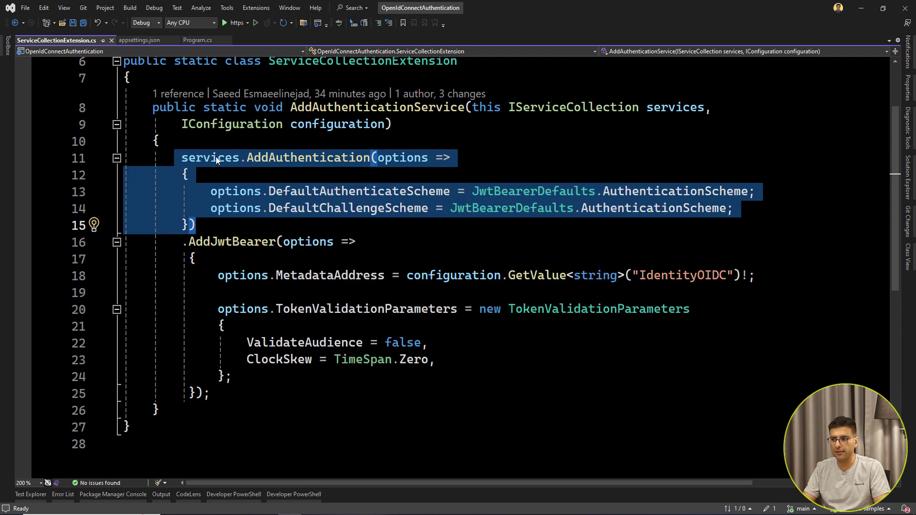
pyautogui.click(216, 158)
pyautogui.hotkey('ctrl', 'Right')
pyautogui.hotkey('ctrl', 'Right')
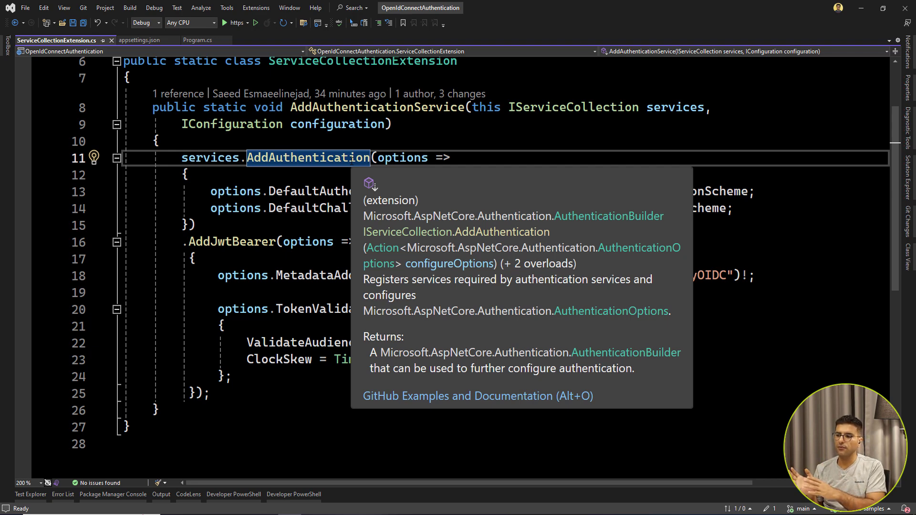
pyautogui.press('Escape')
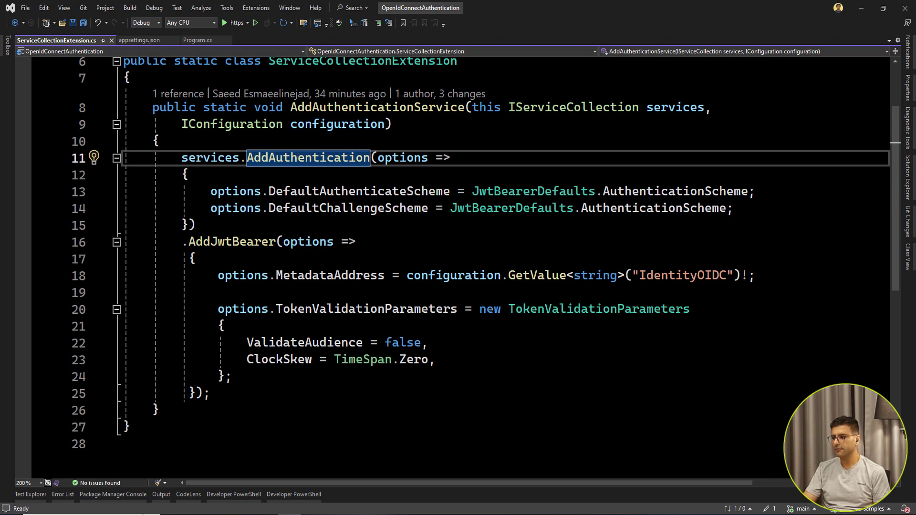
pyautogui.moveTo(727, 275); pyautogui.dragTo(640, 274)
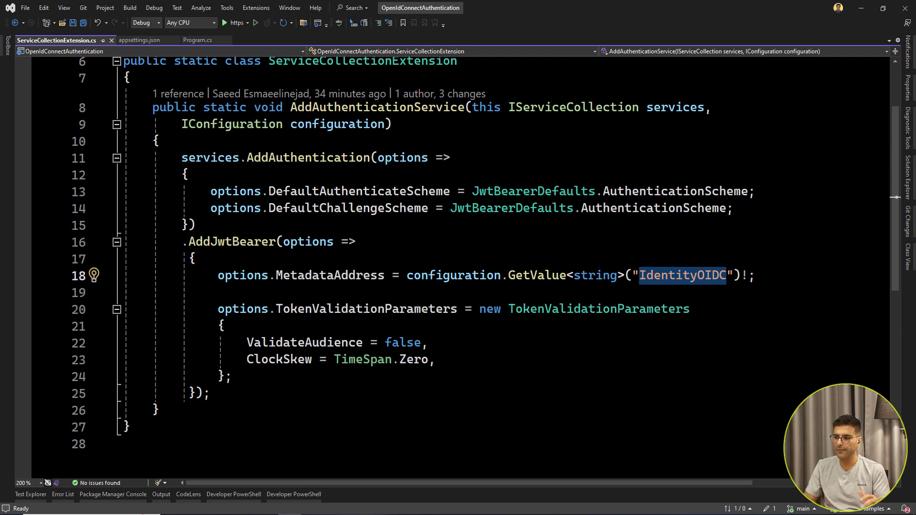
pyautogui.click(349, 310)
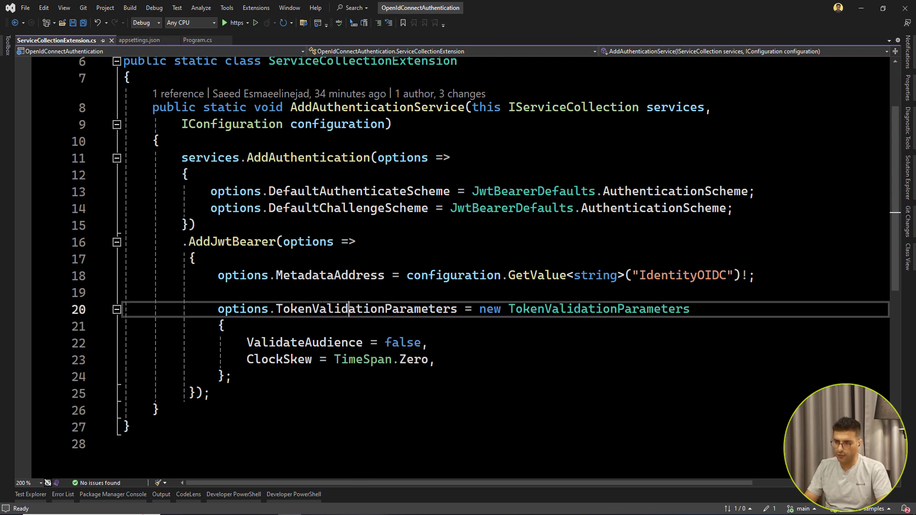
pyautogui.press('Up')
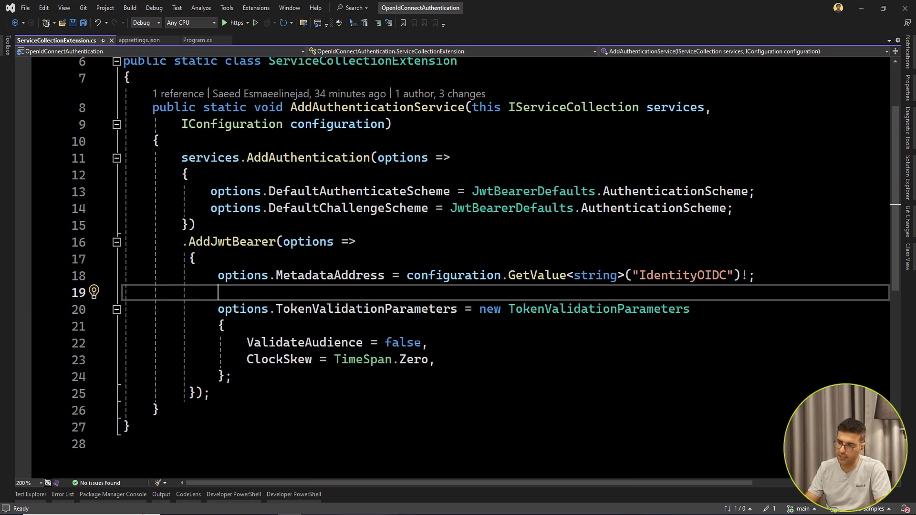
# Add ValidateIssuer = true after ValidateAudience and inspect its definition in TokenValidationParameters
pyautogui.press('Down')
pyautogui.press('Down')
pyautogui.press('Down')
pyautogui.press('End')
pyautogui.press('Return')
pyautogui.write('val')
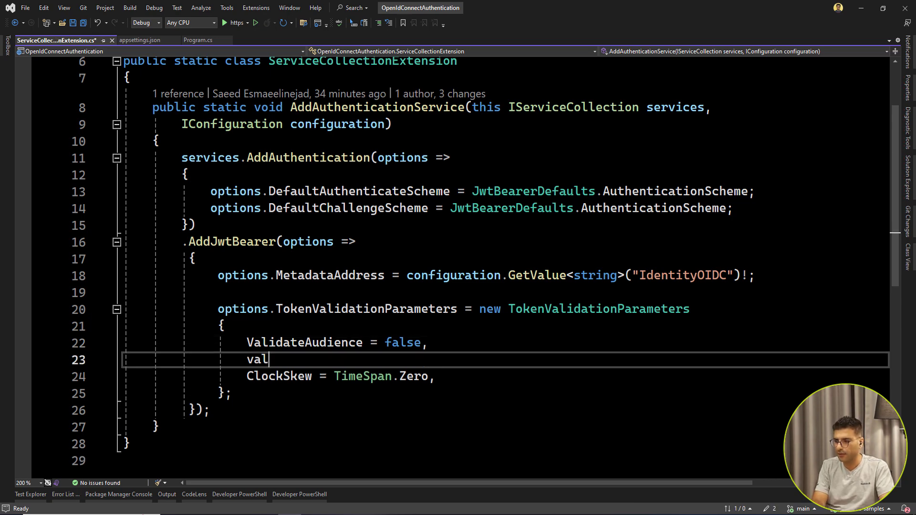
pyautogui.write('id')
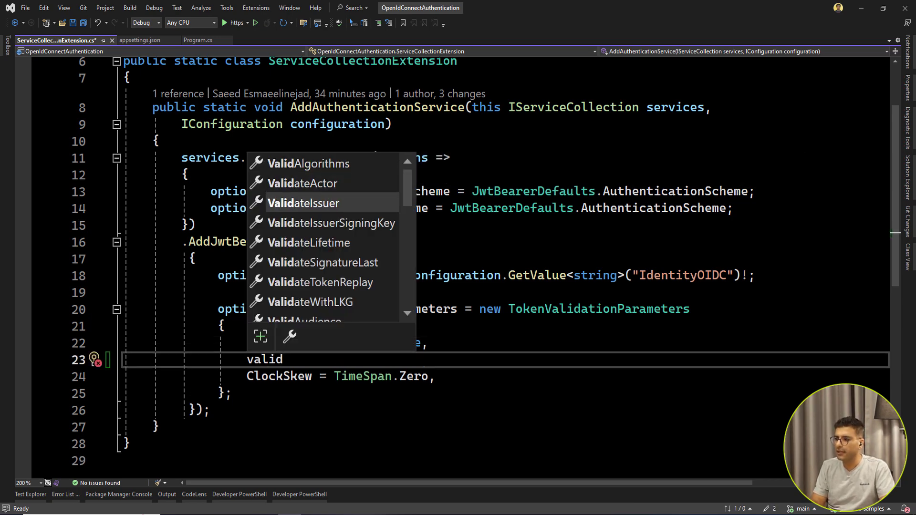
pyautogui.press('Tab')
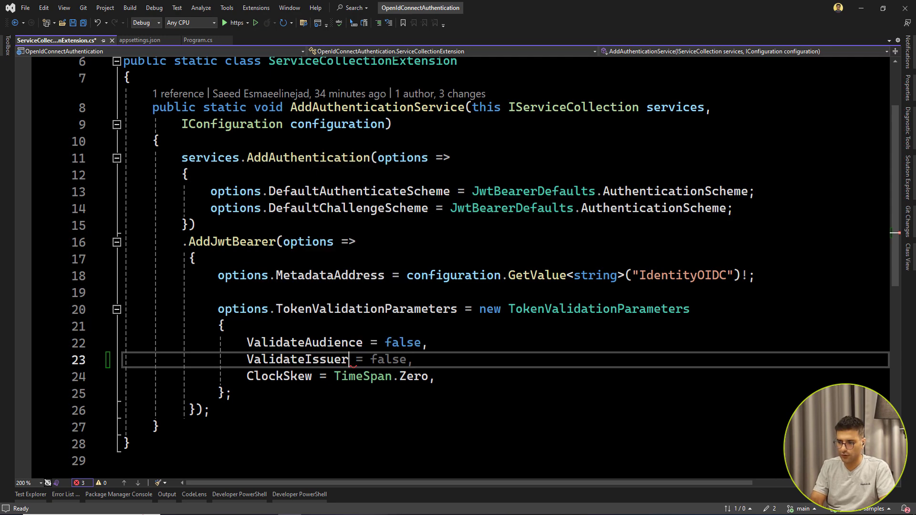
pyautogui.write(' = tru')
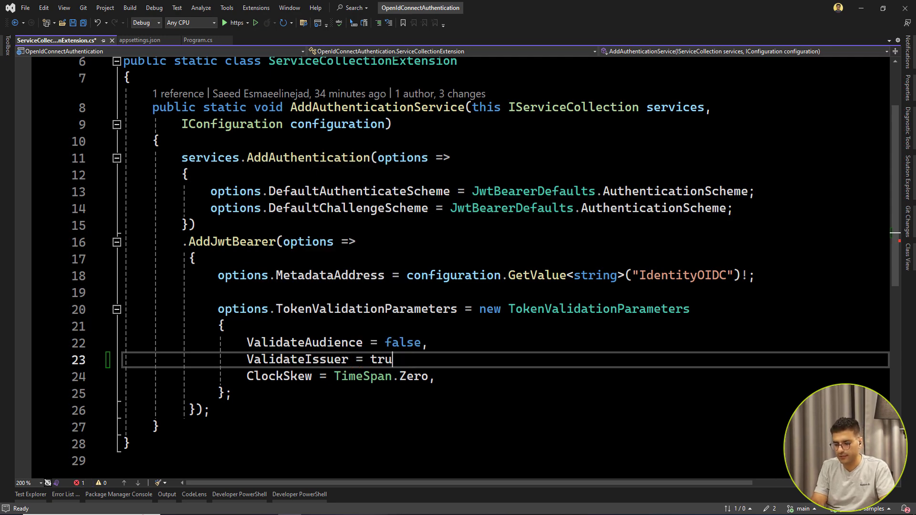
pyautogui.write('e,')
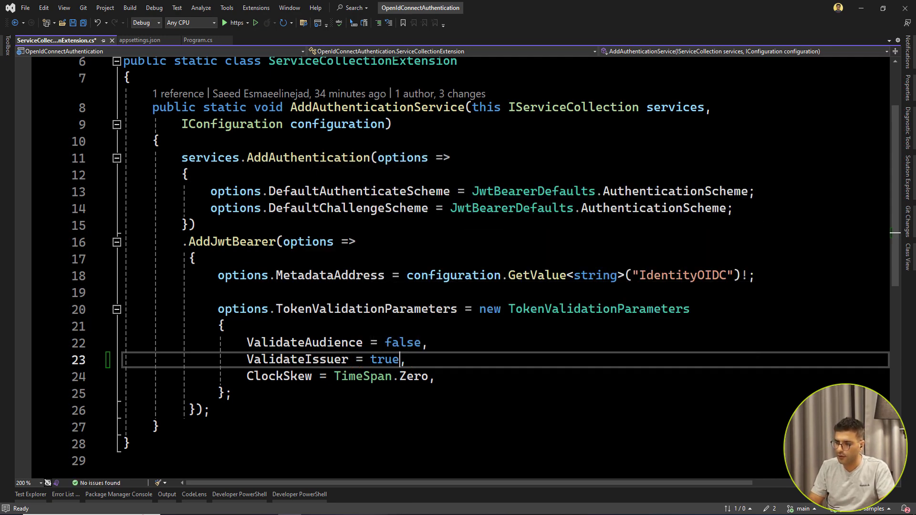
pyautogui.click(298, 359)
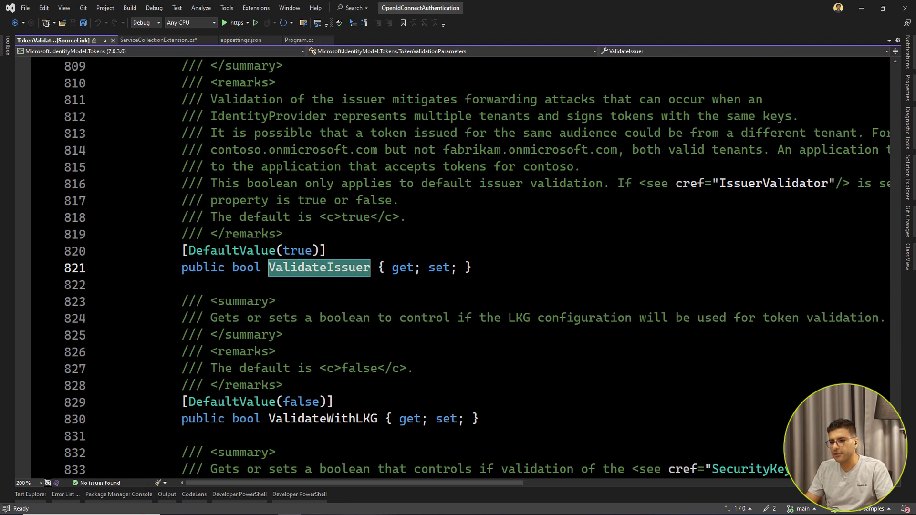
pyautogui.press('F12')
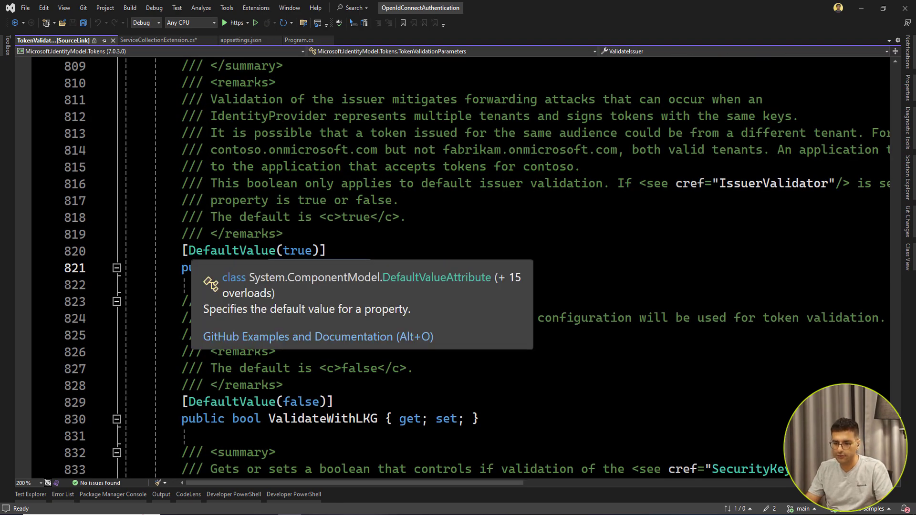
pyautogui.hotkey('ctrl', '-')
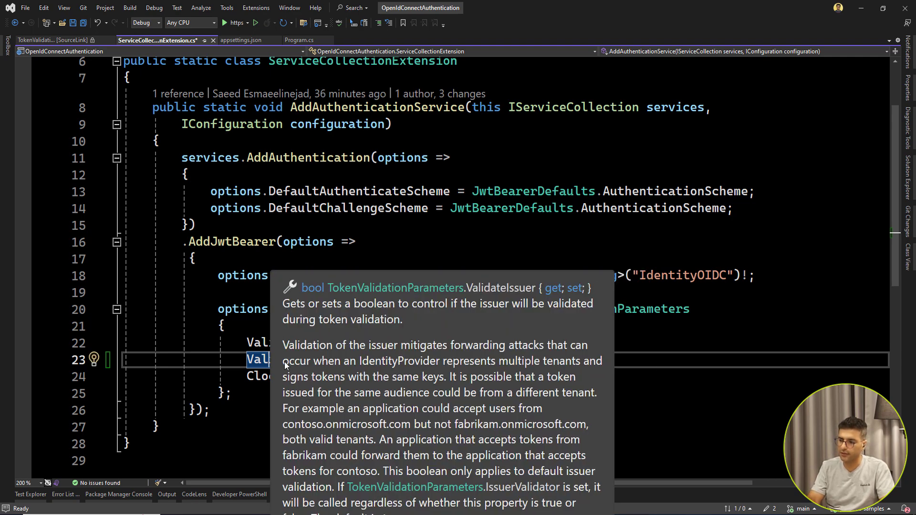
# Remove the ValidateIssuer line and discard the partly typed ValidateLifetime setting
pyautogui.press('End')
pyautogui.hotkey('shift', 'Home')
pyautogui.press('BackSpace')
pyautogui.write('li')
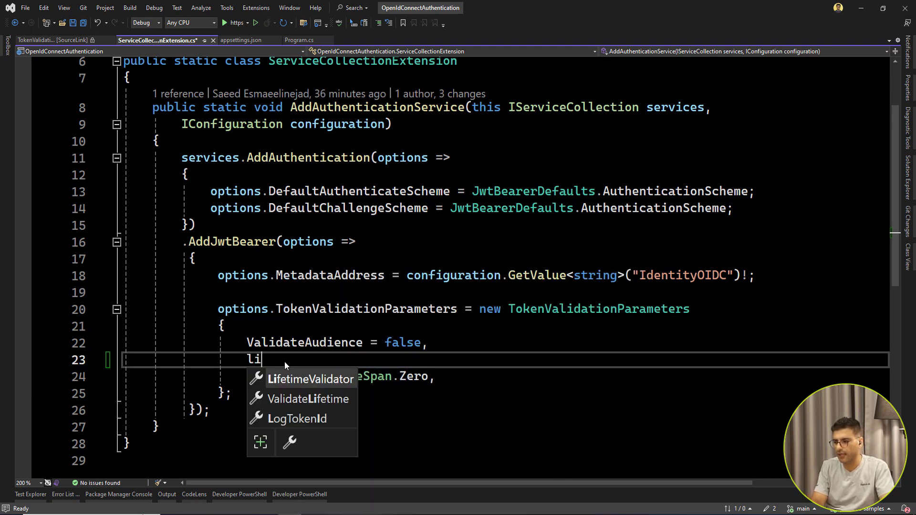
pyautogui.write('f')
pyautogui.press('Down')
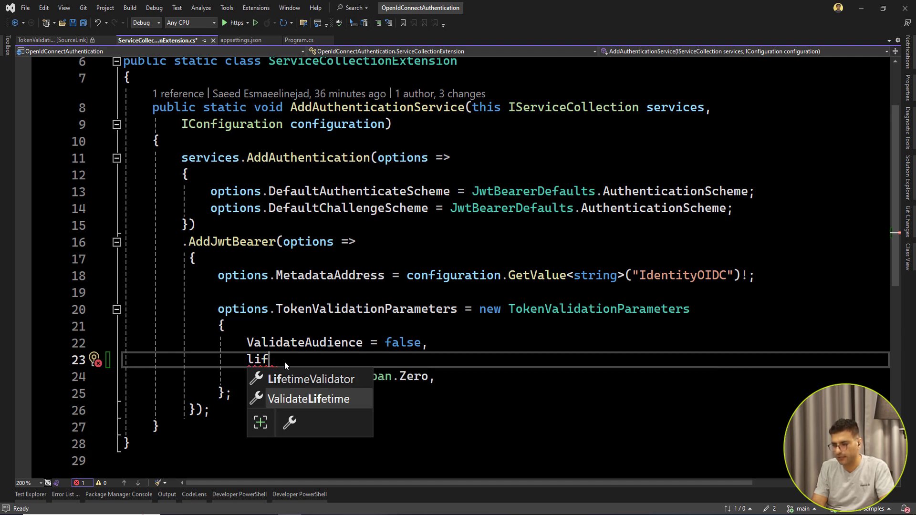
pyautogui.hotkey('ctrl', 'BackSpace')
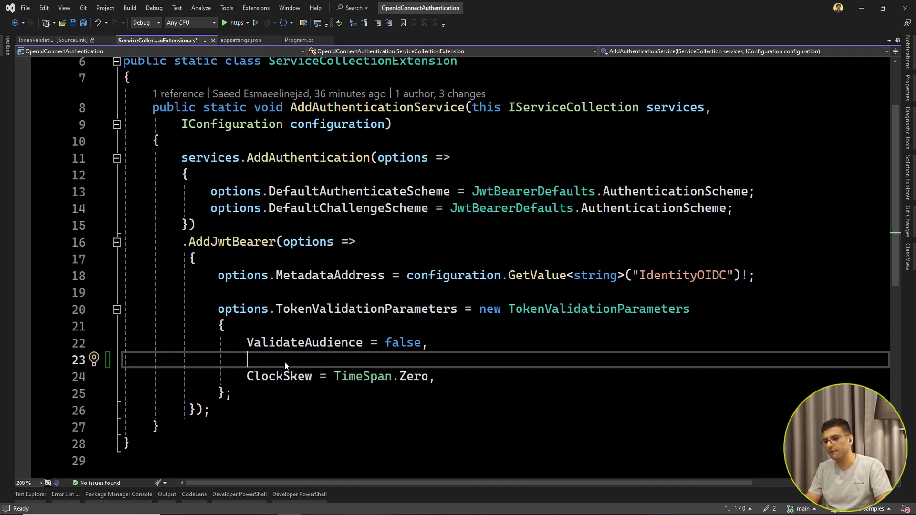
pyautogui.press('Down')
pyautogui.press('Down')
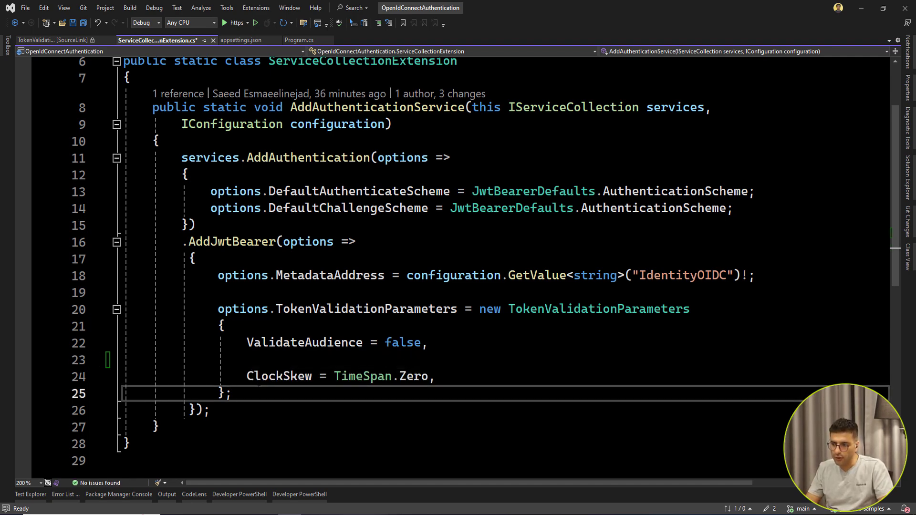
# Inspect ClockSkew's definition and its default value of 300 seconds
pyautogui.press('Up')
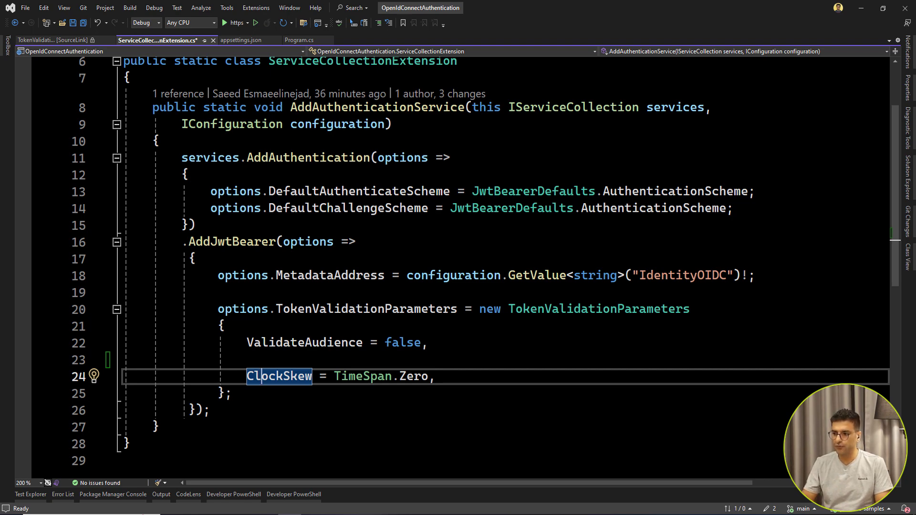
pyautogui.press('F12')
pyautogui.doubleClick(294, 250)
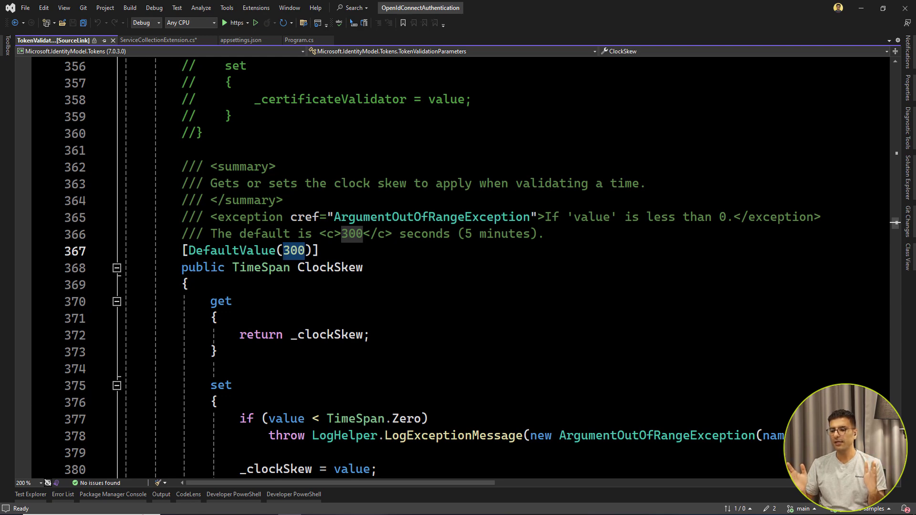
pyautogui.click(172, 41)
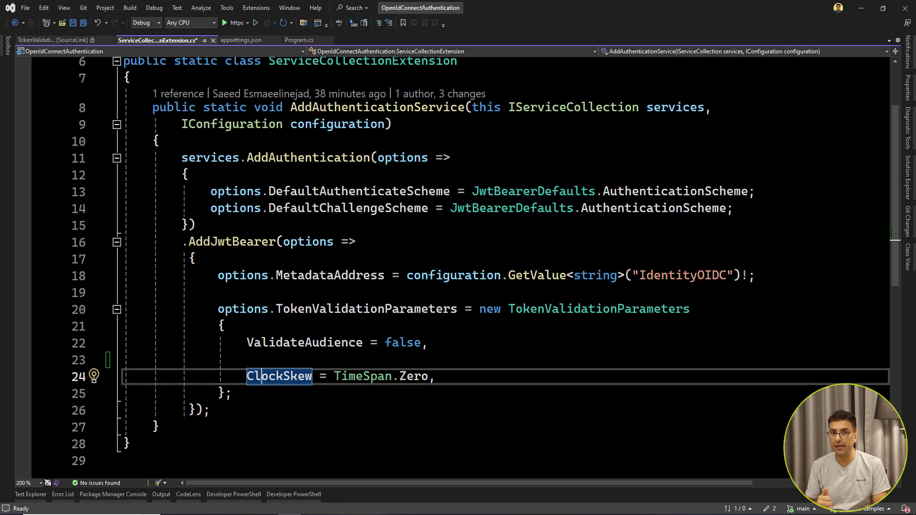
# Delete blank line 23 so ClockSkew follows ValidateAudience, and save ServiceCollectionExtension.cs
pyautogui.press('End')
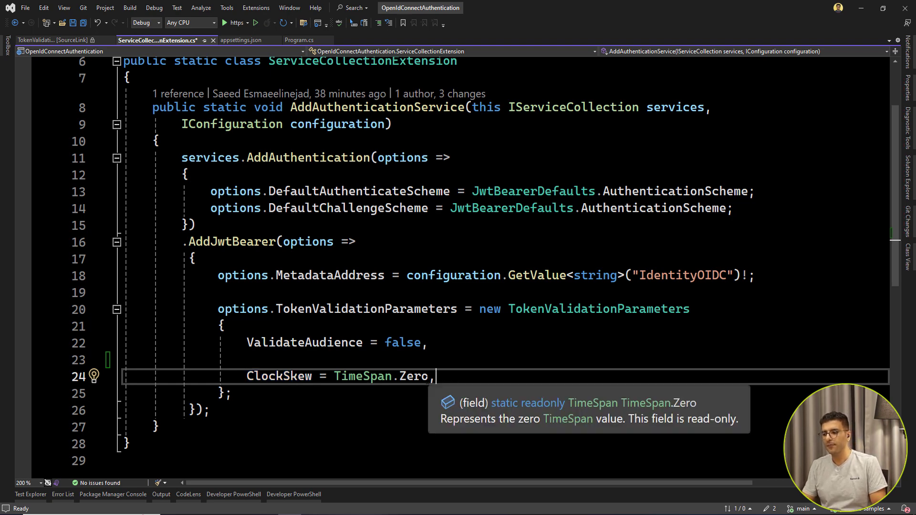
pyautogui.moveTo(412, 377)
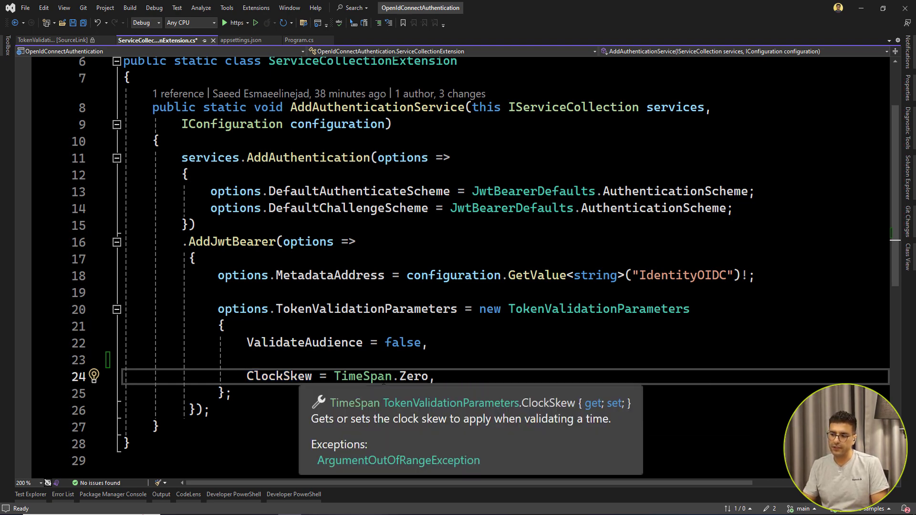
pyautogui.click(287, 359)
pyautogui.hotkey('ctrl', 'shift', 'l')
pyautogui.click(217, 292)
pyautogui.hotkey('ctrl', 's')
pyautogui.scroll(2, 458, 250)
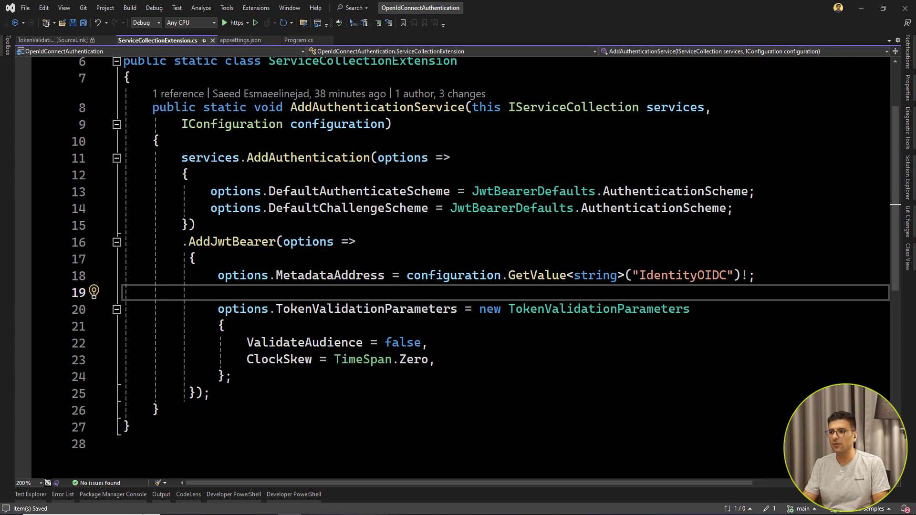
# Build and run the API and open Controllers/WeatherForecastController.cs
pyautogui.click(230, 24)
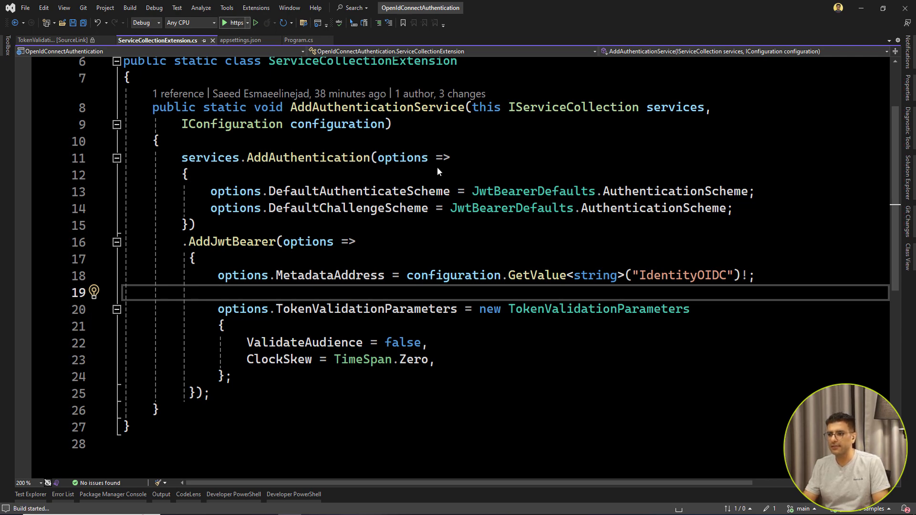
pyautogui.click(908, 178)
pyautogui.click(779, 123)
pyautogui.doubleClick(821, 132)
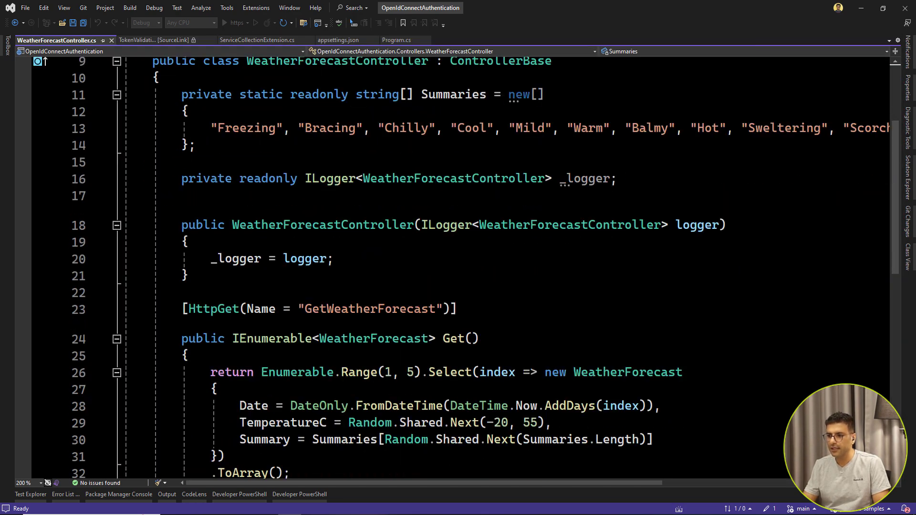
pyautogui.scroll(3, 204, 192)
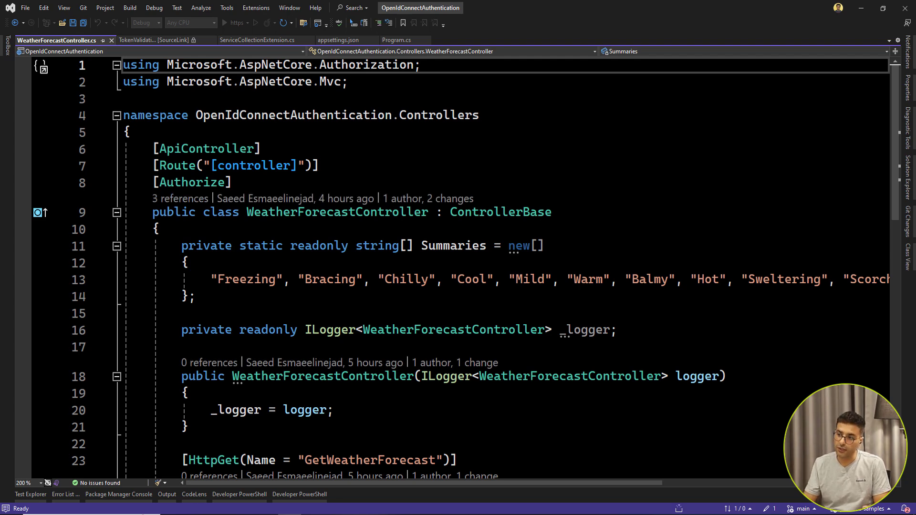
# In Postman expand the WeatherForecast request's bearer token, then switch to jwt.io
pyautogui.hotkey('alt', 'Tab')
pyautogui.click(349, 166)
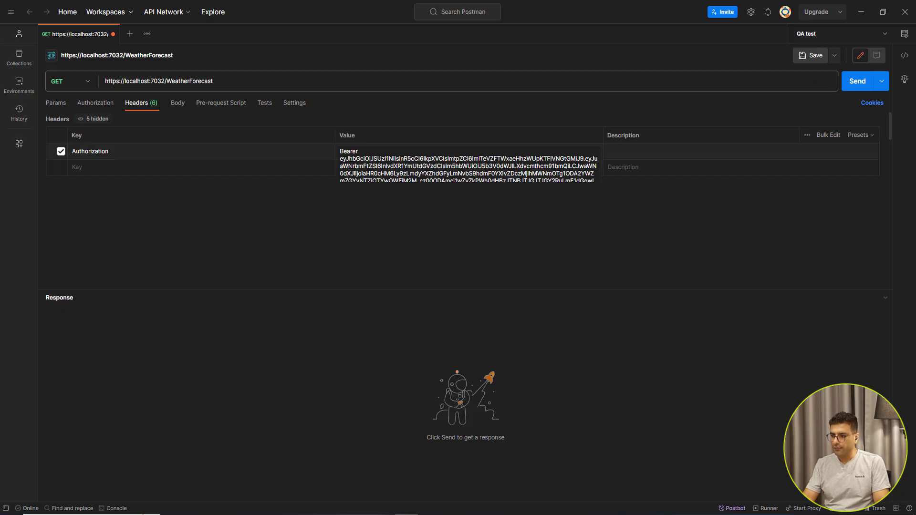
pyautogui.scroll(-5, 544, 178)
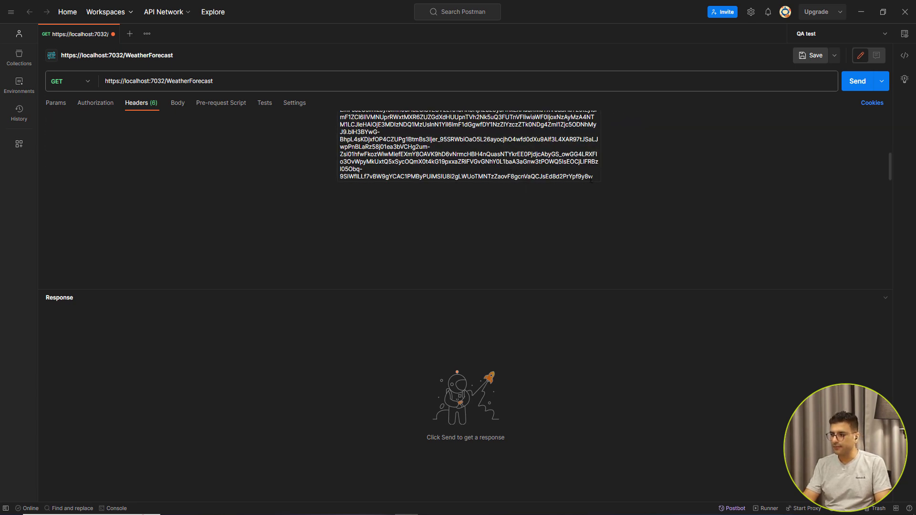
pyautogui.hotkey('alt', 'Tab')
# Paste the new token into jwt.io and inspect the sub claim in its payload
pyautogui.hotkey('ctrl', 'v')
pyautogui.scroll(2, 265, 228)
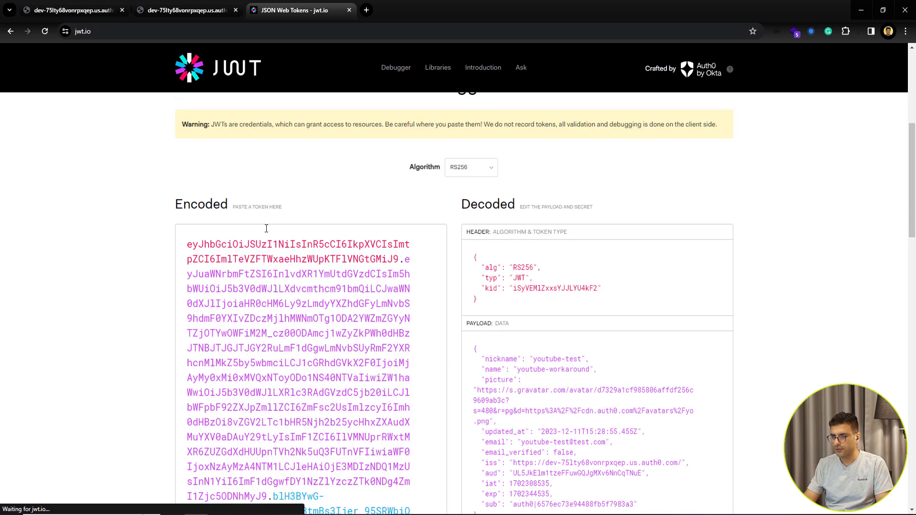
pyautogui.scroll(-2, 266, 228)
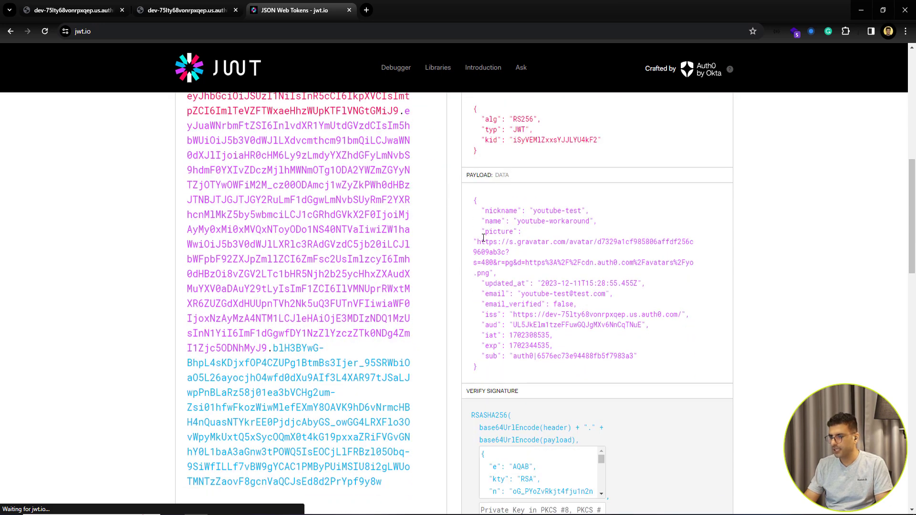
pyautogui.scroll(-1, 478, 298)
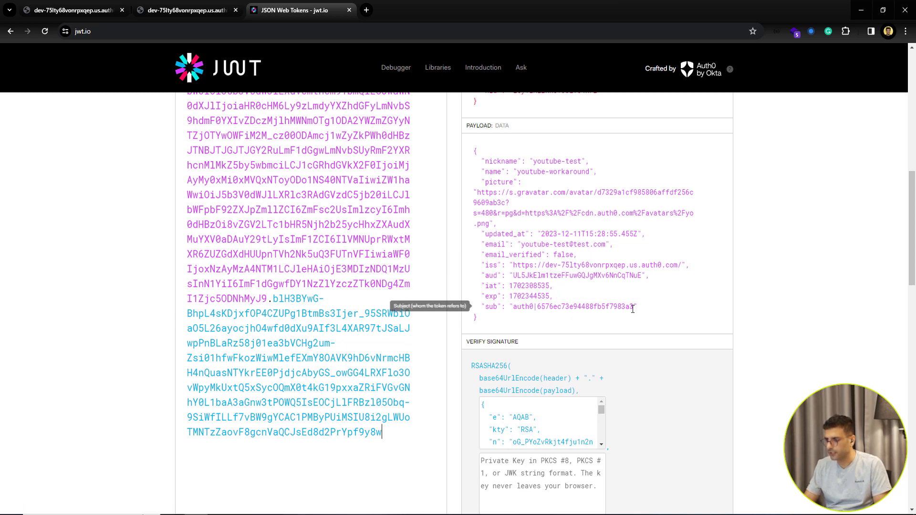
pyautogui.moveTo(635, 307); pyautogui.dragTo(556, 310)
pyautogui.click(535, 283)
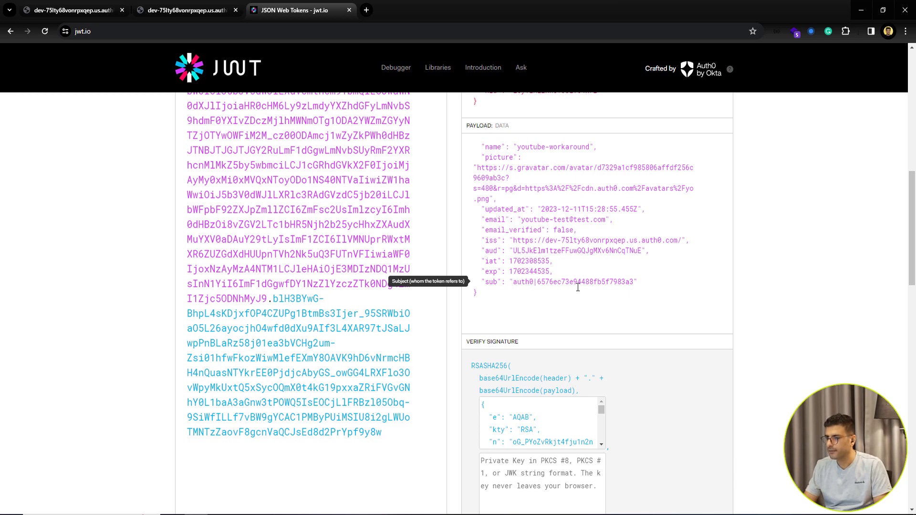
pyautogui.scroll(2, 585, 281)
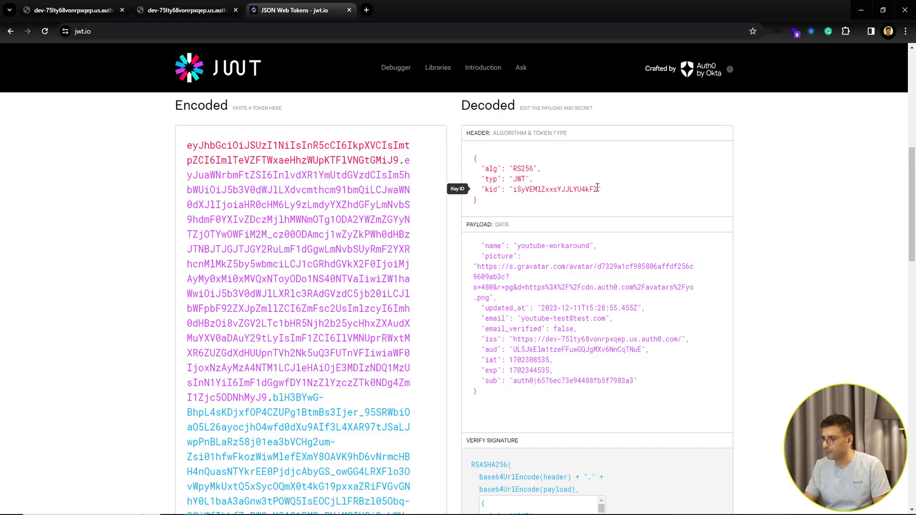
pyautogui.moveTo(598, 188); pyautogui.dragTo(574, 191)
# Copy the decoded header's kid value and switch to the jwks.json keys tab
pyautogui.click(529, 165)
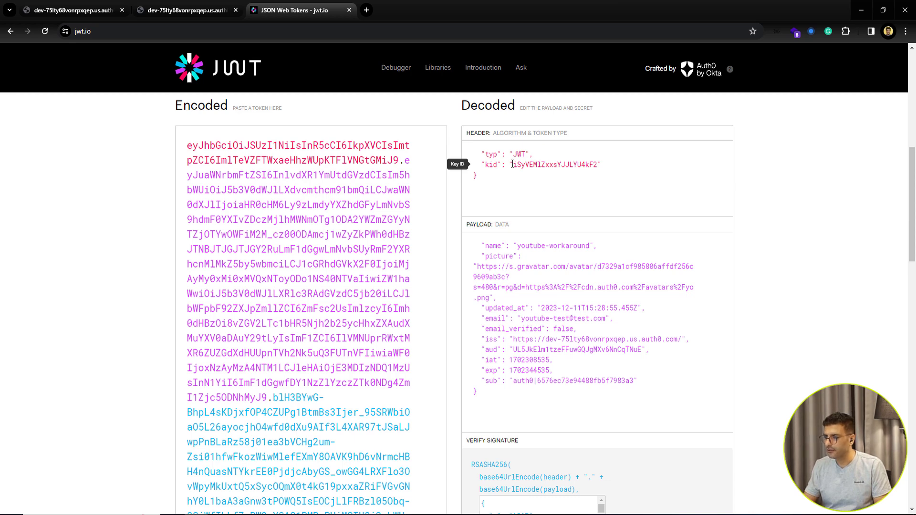
pyautogui.moveTo(511, 165)
pyautogui.mouseDown()
pyautogui.moveTo(598, 165)
pyautogui.moveTo(514, 166)
pyautogui.mouseUp()
pyautogui.hotkey('ctrl', 'c')
pyautogui.click(589, 164)
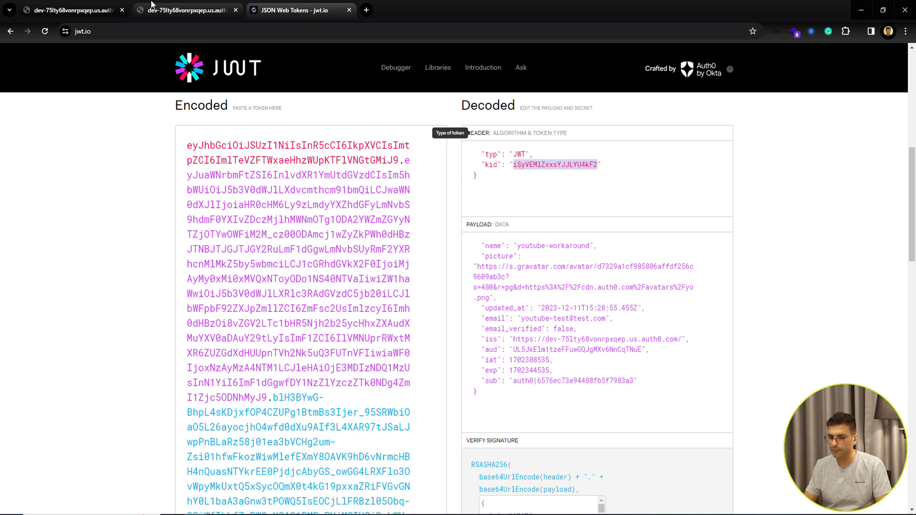
pyautogui.click(186, 10)
# Search jwks.json for the copied kid to find the matching signing key, then switch to Postman
pyautogui.hotkey('ctrl', 'f')
pyautogui.hotkey('ctrl', 'v')
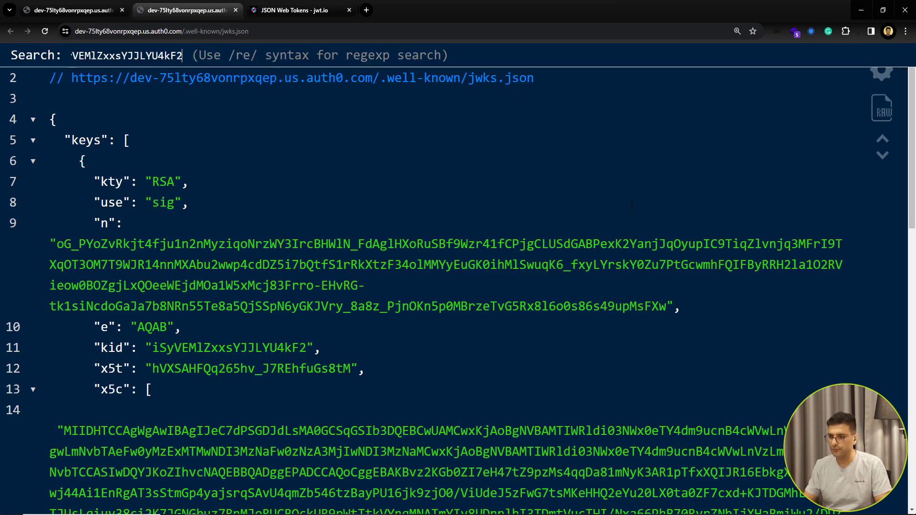
pyautogui.press('Return')
pyautogui.press('Escape')
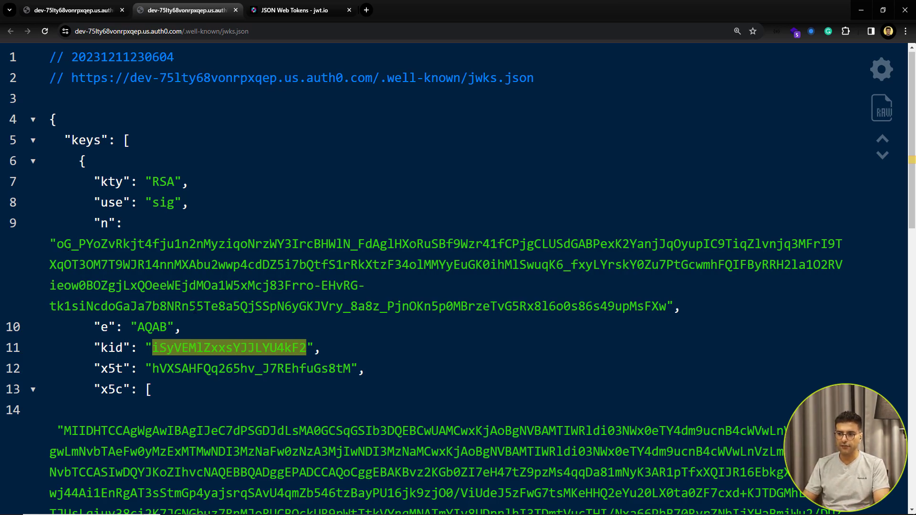
pyautogui.scroll(-4, 458, 280)
pyautogui.scroll(-3, 458, 280)
pyautogui.scroll(-1, 458, 279)
pyautogui.scroll(-2, 458, 280)
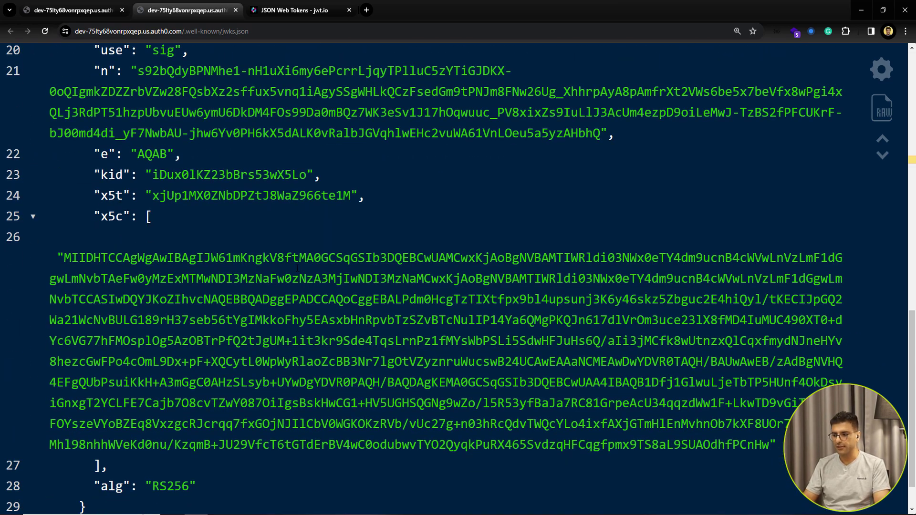
pyautogui.scroll(3, 458, 279)
pyautogui.hotkey('alt', 'Tab')
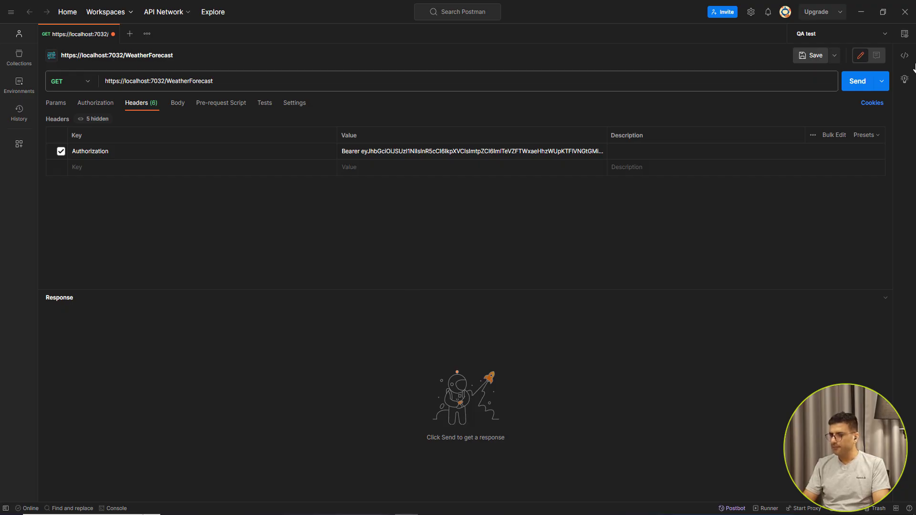
# Send WeatherForecast with the valid bearer token (200 OK), then with its last character deleted (401 Unauthorized)
pyautogui.click(858, 81)
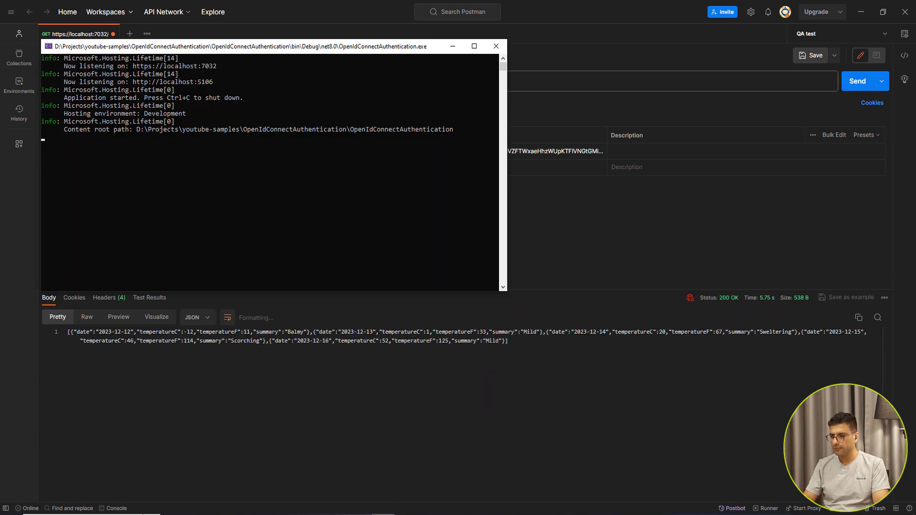
pyautogui.click(649, 359)
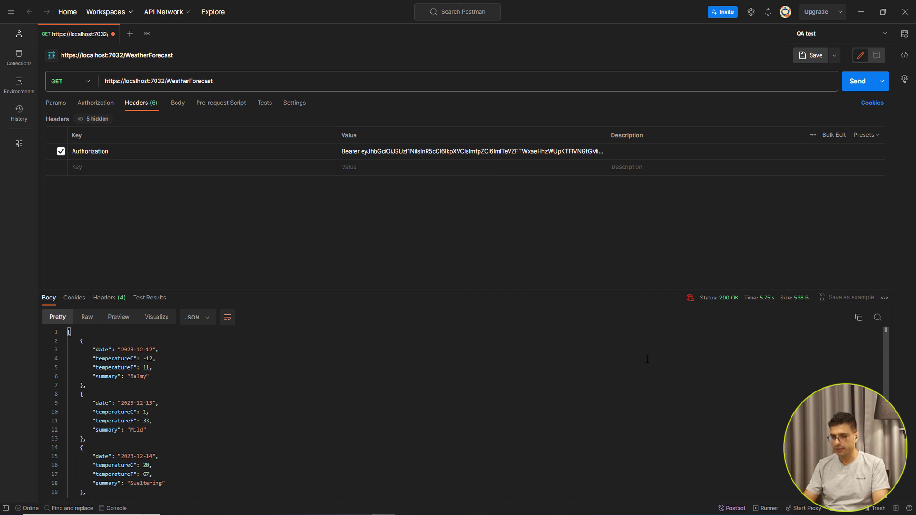
pyautogui.click(541, 151)
pyautogui.scroll(-2, 528, 172)
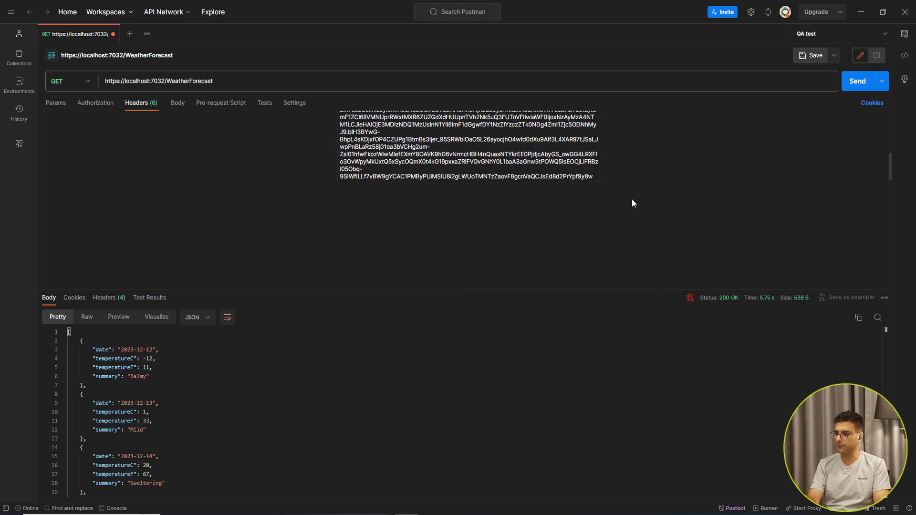
pyautogui.press('BackSpace')
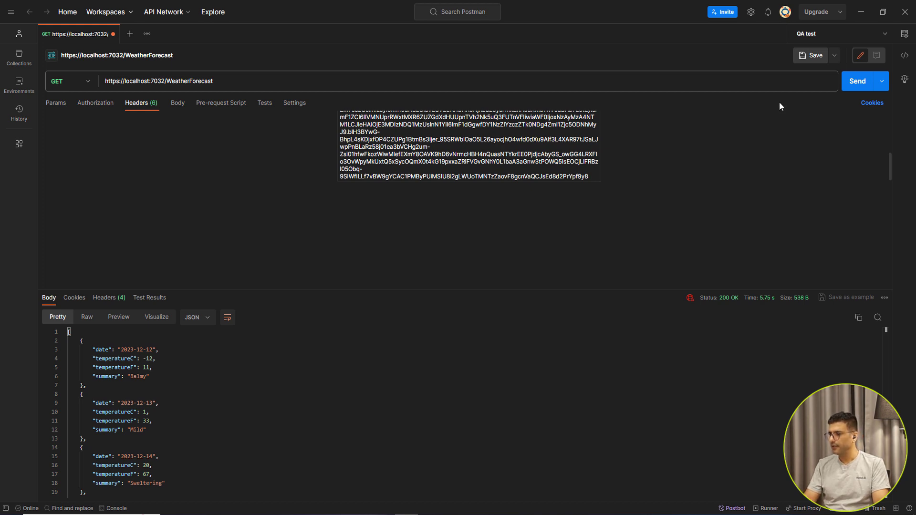
pyautogui.click(856, 81)
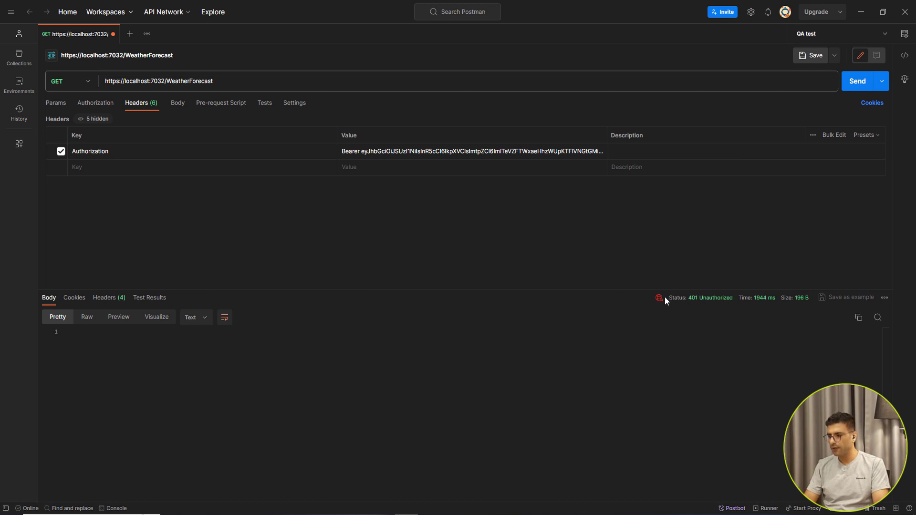
pyautogui.moveTo(710, 298)
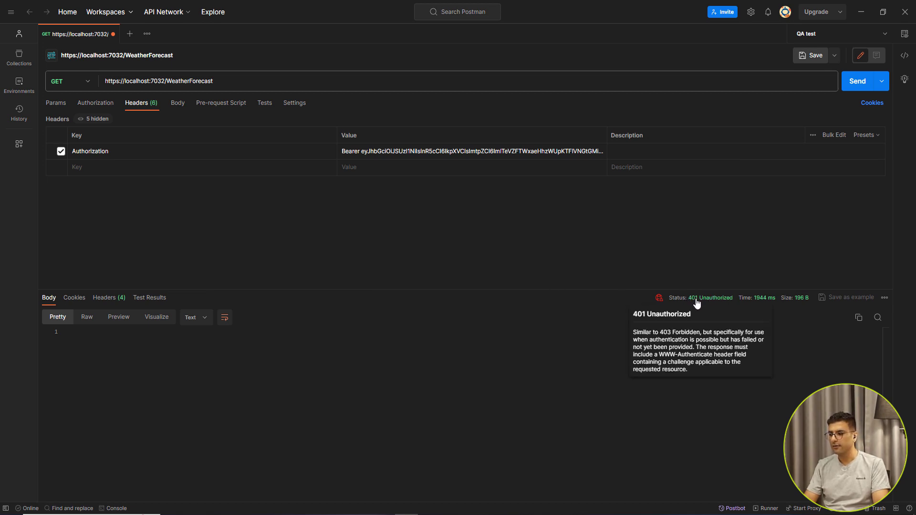
pyautogui.click(542, 152)
pyautogui.hotkey('ctrl', 'End')
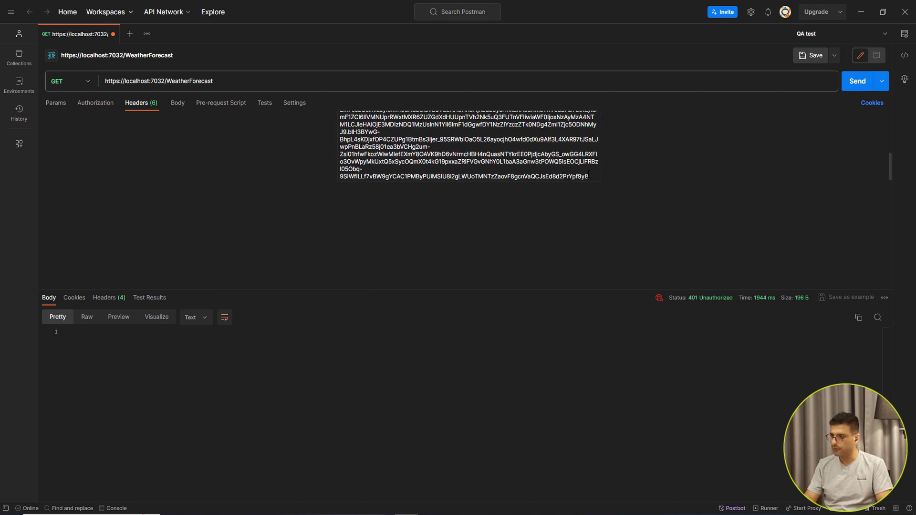
pyautogui.click(501, 215)
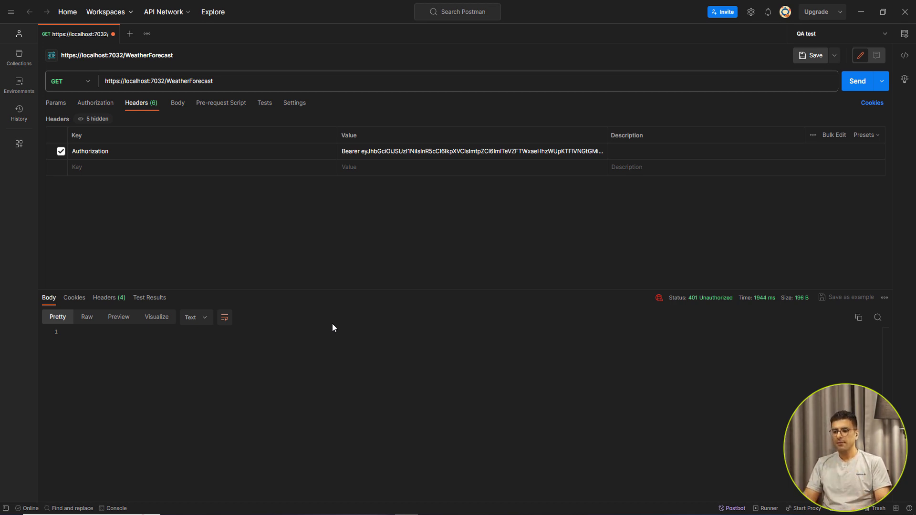
# Stop debugging, view ServiceCollectionExtension.cs, and open CustomAuthMiddleware.cs from Solution Explorer
pyautogui.hotkey('alt', 'Tab')
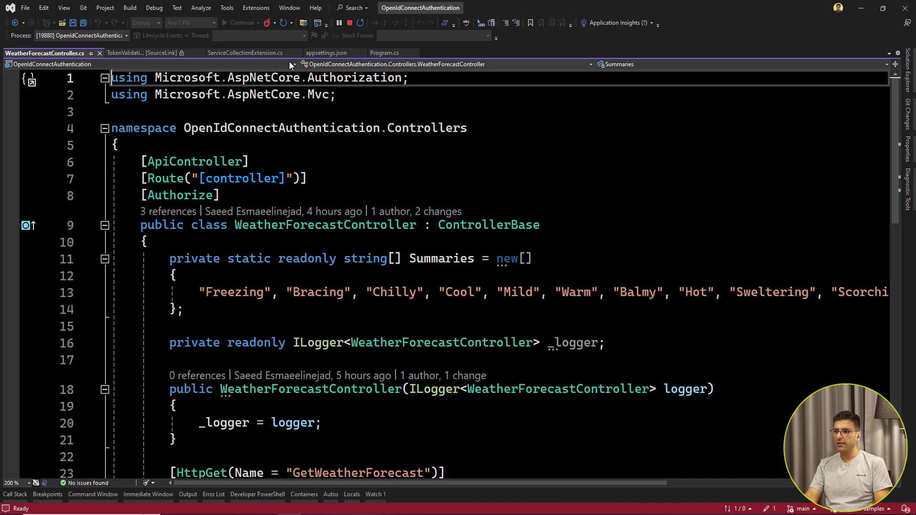
pyautogui.click(349, 22)
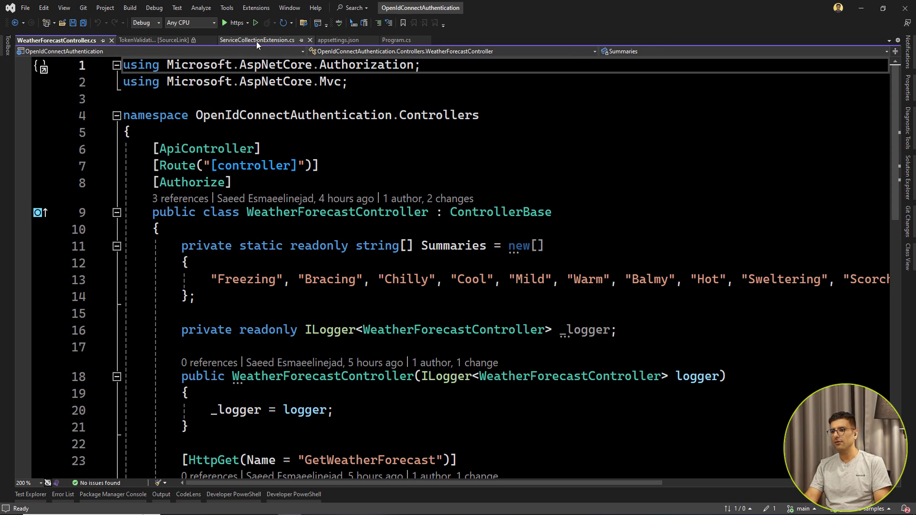
pyautogui.click(257, 40)
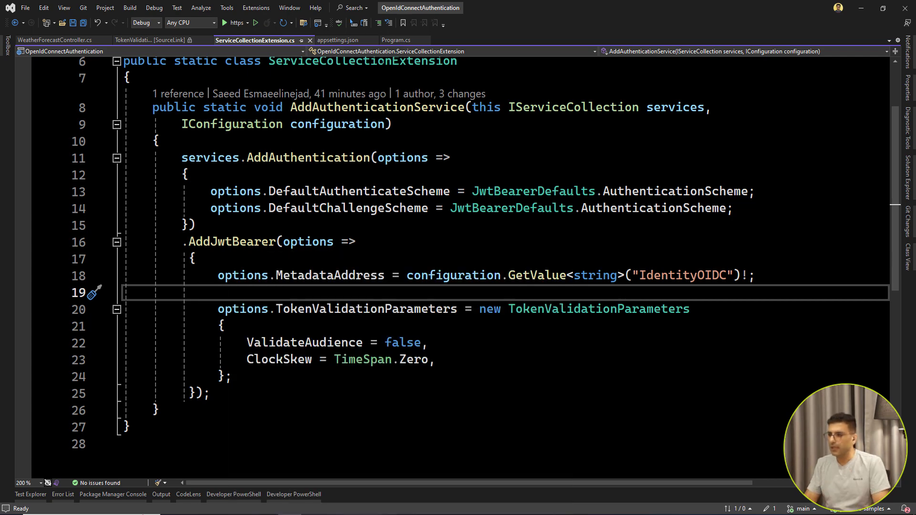
pyautogui.click(908, 178)
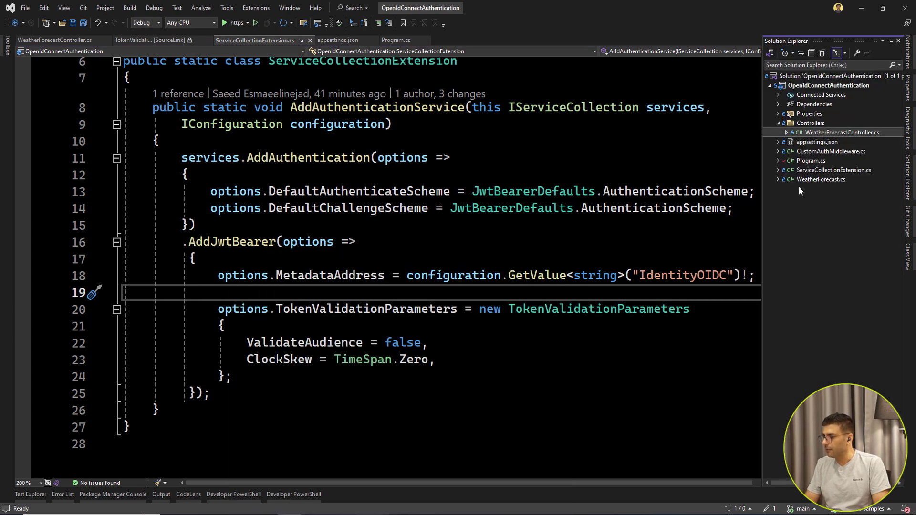
pyautogui.doubleClick(814, 152)
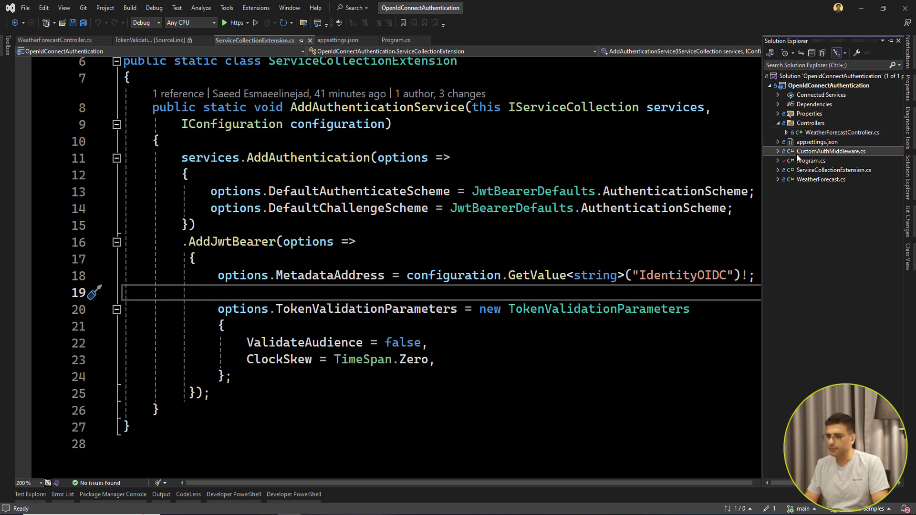
pyautogui.scroll(-2, 458, 265)
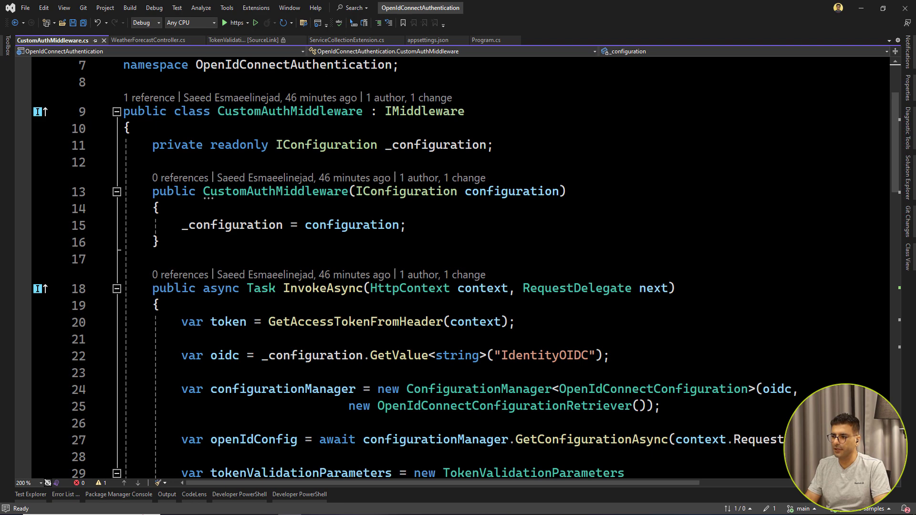
pyautogui.scroll(-3, 459, 265)
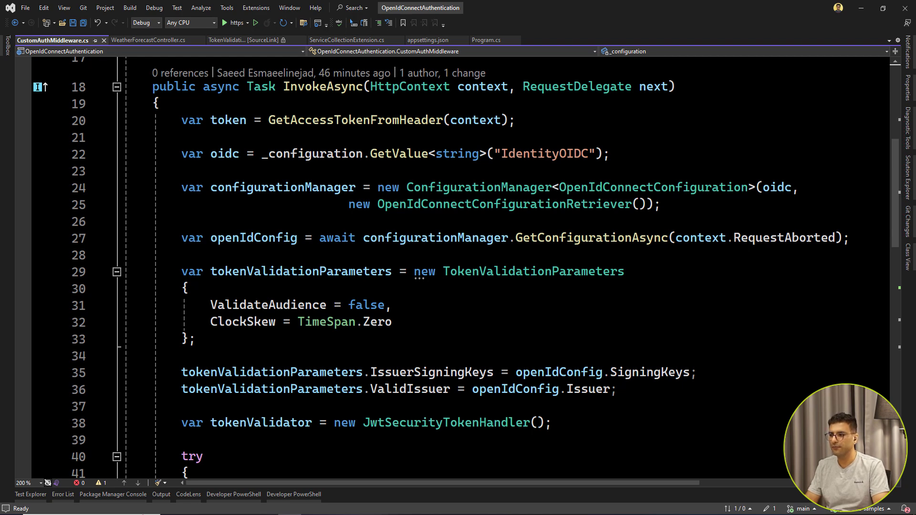
# Review the InvokeAsync method in CustomAuthMiddleware.cs
pyautogui.click(286, 138)
pyautogui.scroll(2, 286, 239)
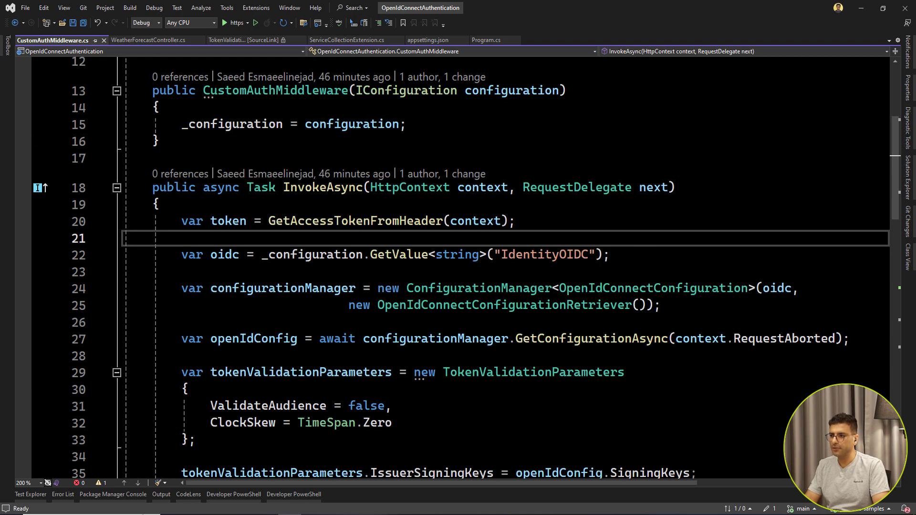
# In Program.cs replace the AddAuthenticationService line with builder.Services.AddScoped<CustomAuthMiddleware>()
pyautogui.click(481, 40)
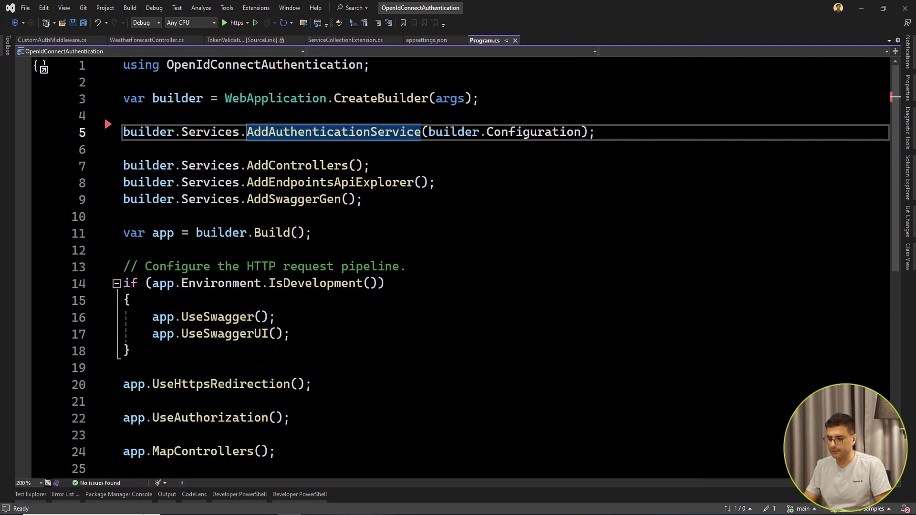
pyautogui.hotkey('ctrl', 'x')
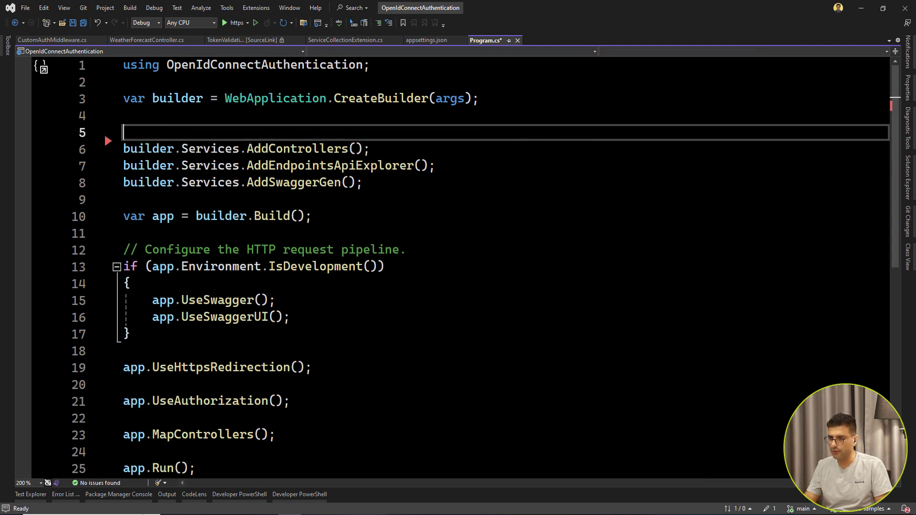
pyautogui.scroll(-4, 104, 132)
pyautogui.scroll(4, 322, 182)
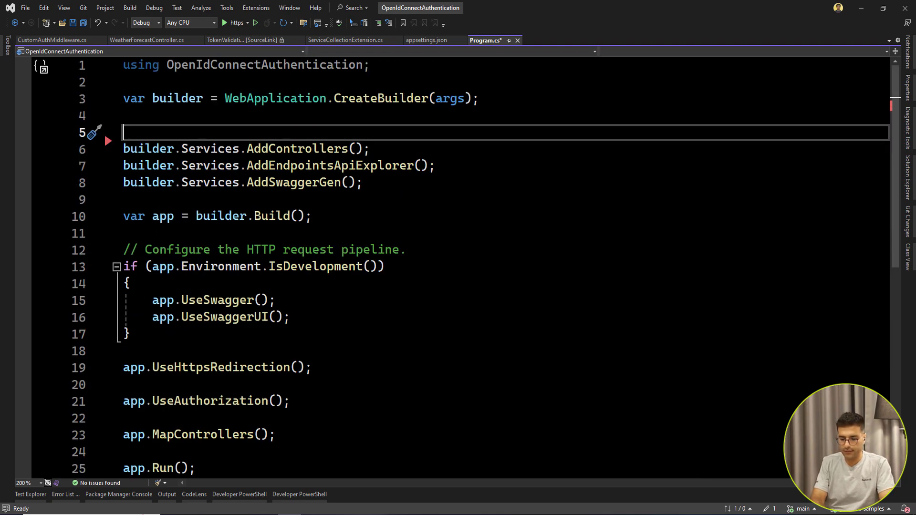
pyautogui.write('builder.')
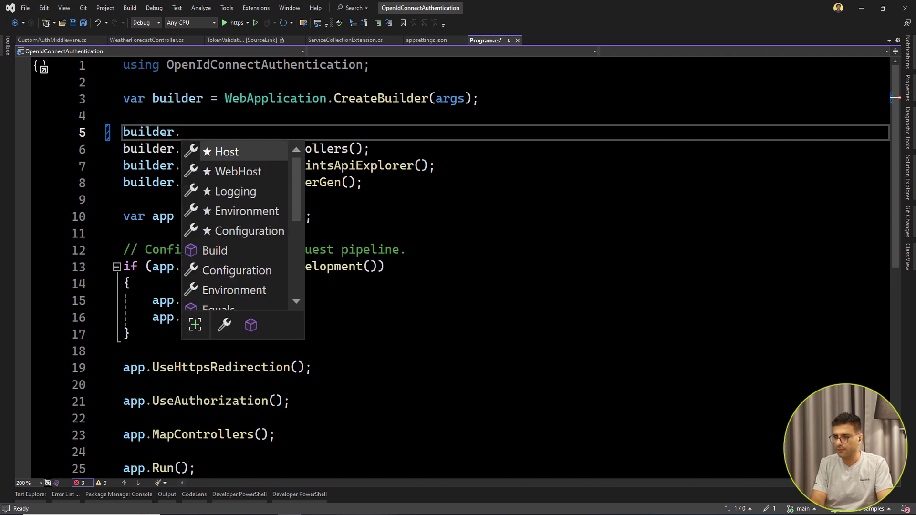
pyautogui.write('se')
pyautogui.press('Tab')
pyautogui.write('.')
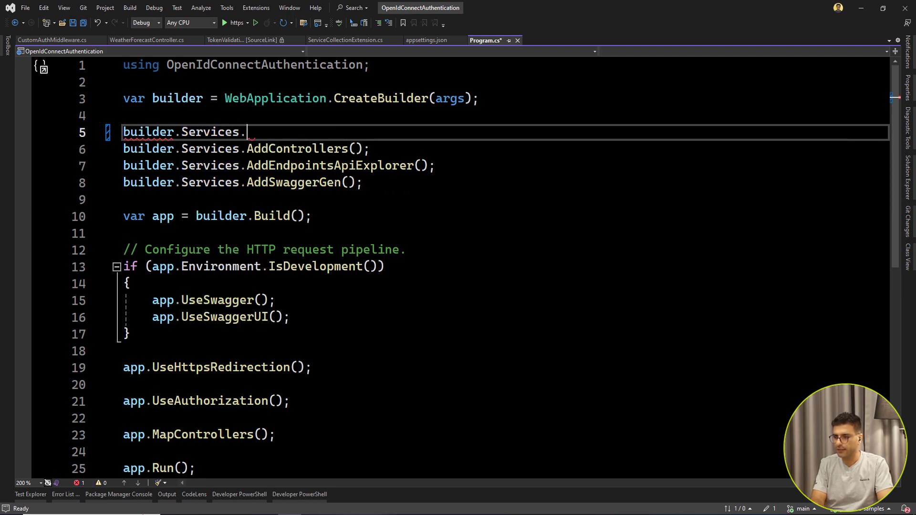
pyautogui.write('addsc<custom>')
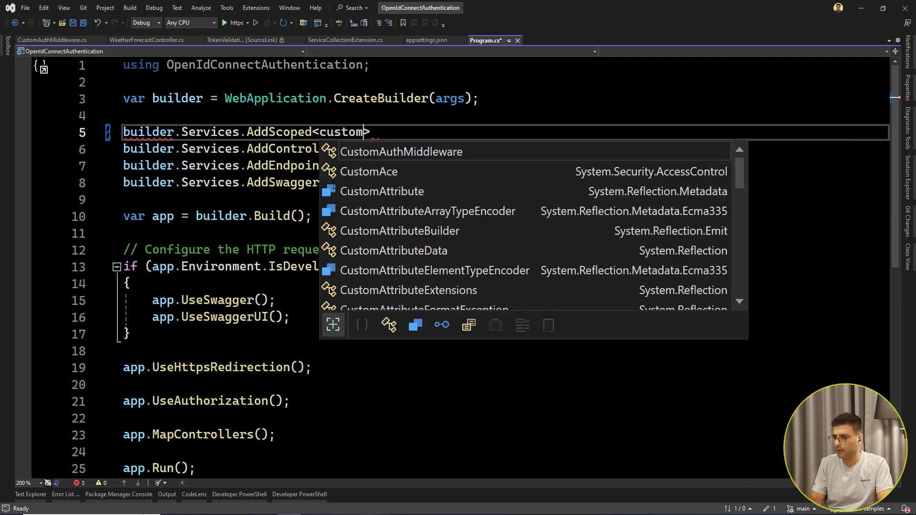
pyautogui.press('Escape')
pyautogui.press('Tab')
pyautogui.write('();')
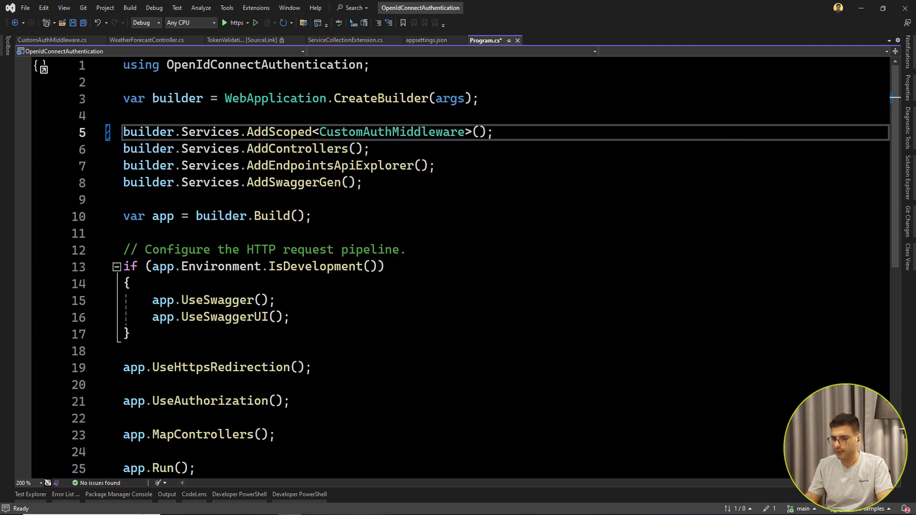
# Add app.UseMiddleware<CustomAuthMiddleware>() before UseHttpsRedirection and save Program.cs
pyautogui.press('Down')
pyautogui.press('Down')
pyautogui.press('Down')
pyautogui.press('Return')
pyautogui.press('Return')
pyautogui.press('Up')
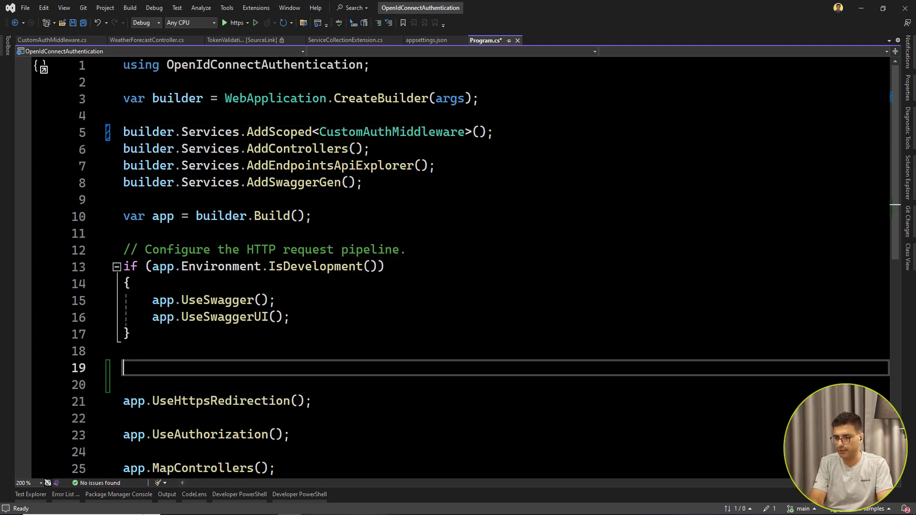
pyautogui.write('app.')
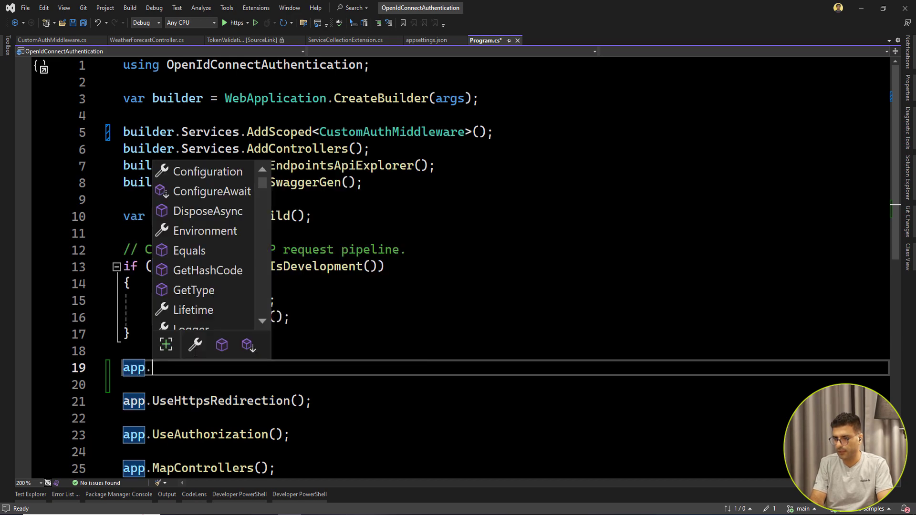
pyautogui.write('use')
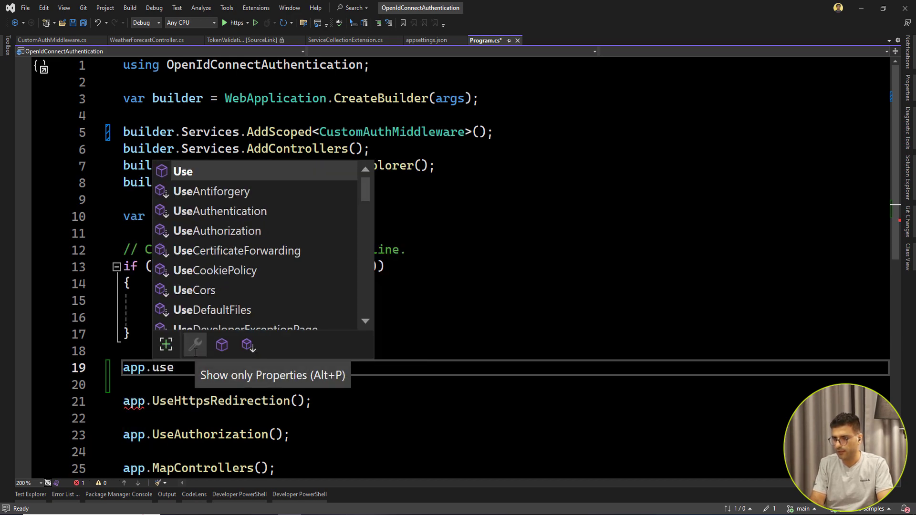
pyautogui.write('mi')
pyautogui.press('Down')
pyautogui.press('Tab')
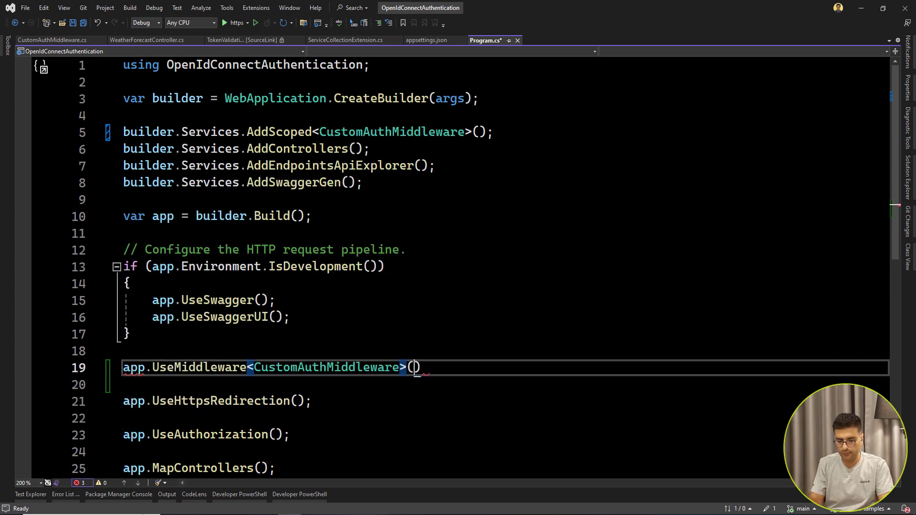
pyautogui.write(';')
pyautogui.hotkey('ctrl', 's')
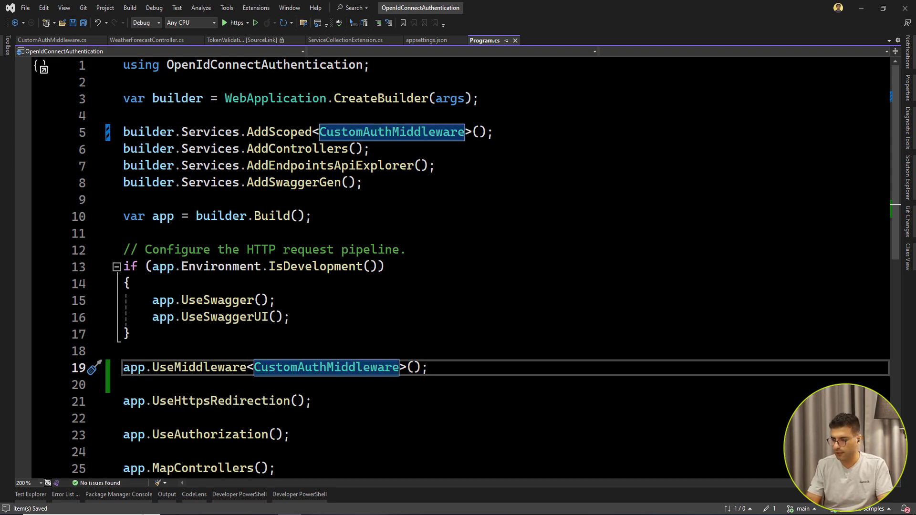
pyautogui.press('F12')
pyautogui.scroll(-2, 458, 272)
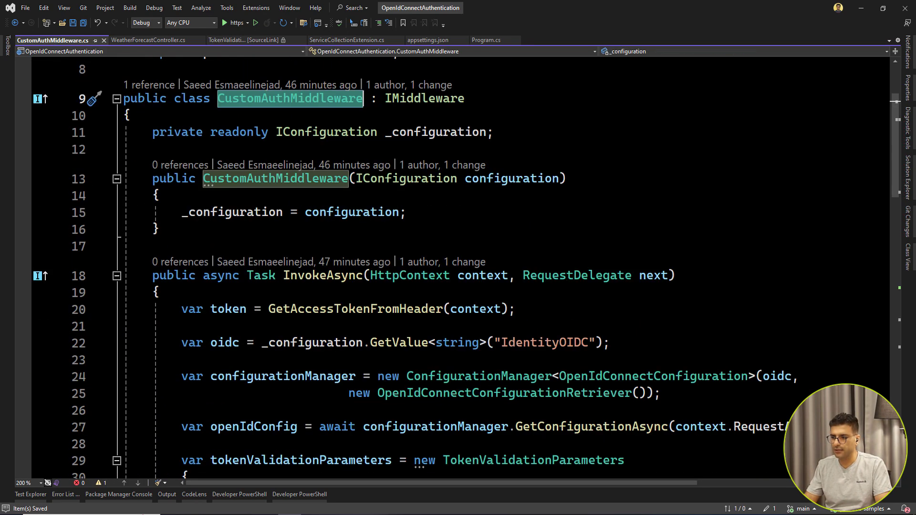
pyautogui.scroll(-2, 458, 272)
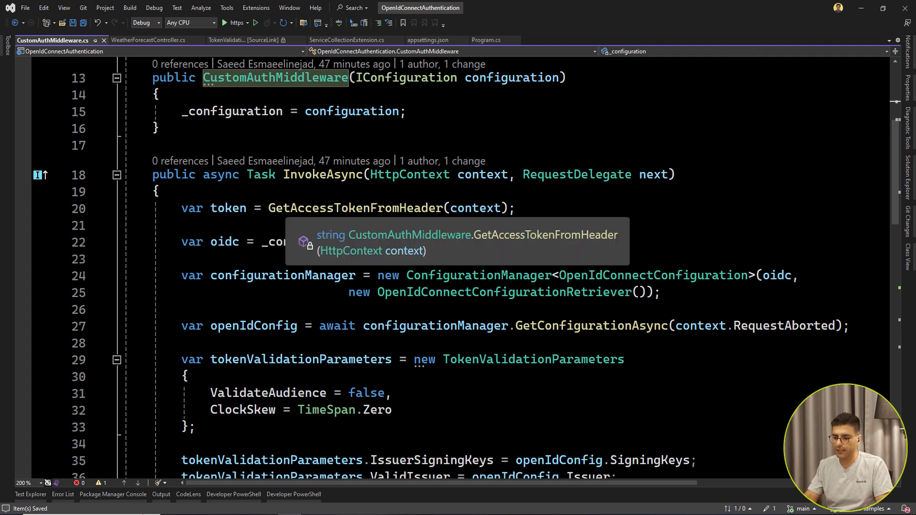
pyautogui.click(287, 207)
pyautogui.press('F12')
pyautogui.scroll(-3, 459, 272)
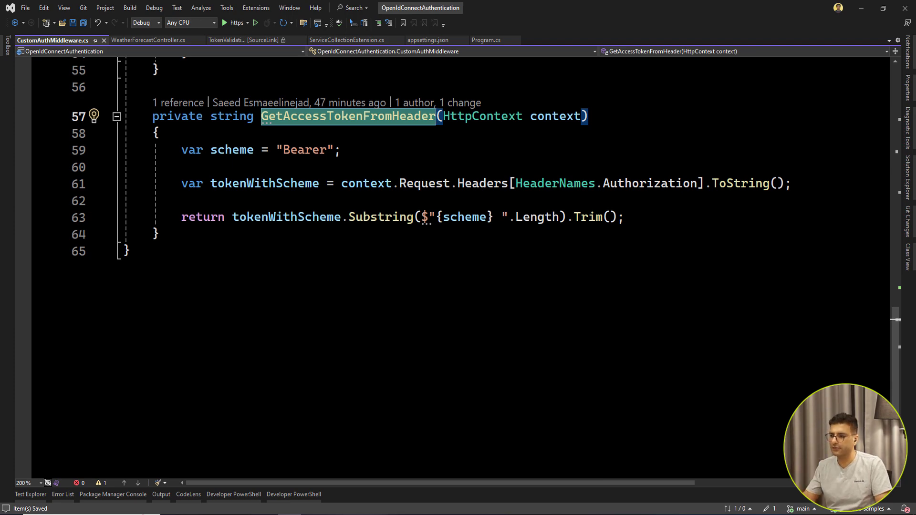
pyautogui.hotkey('ctrl', '-')
pyautogui.click(531, 271)
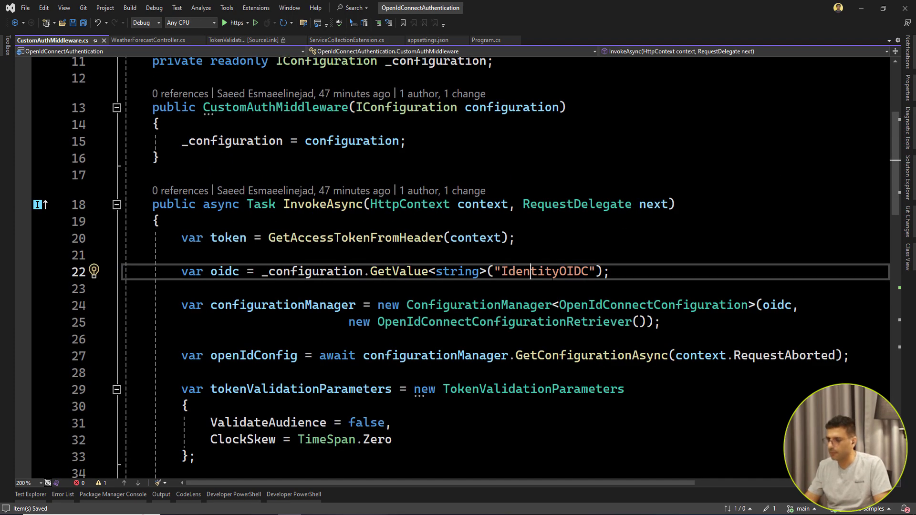
pyautogui.doubleClick(530, 272)
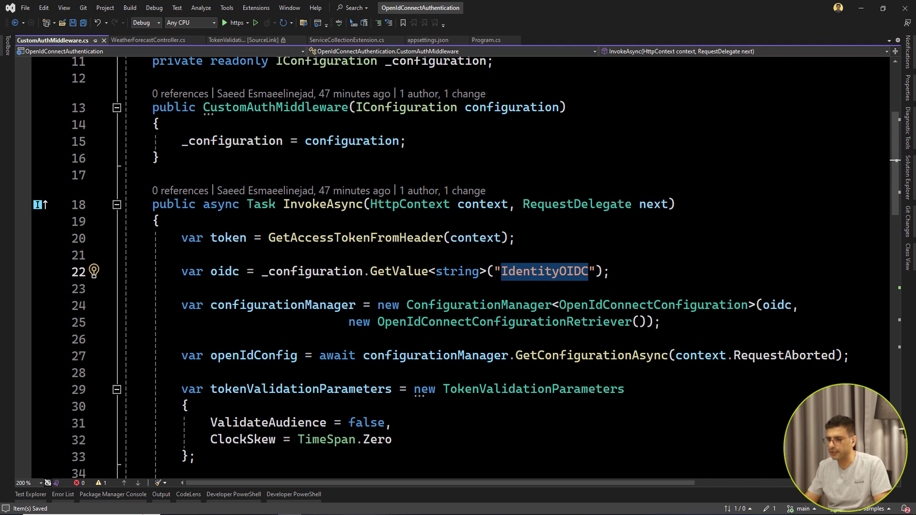
pyautogui.scroll(-3, 459, 273)
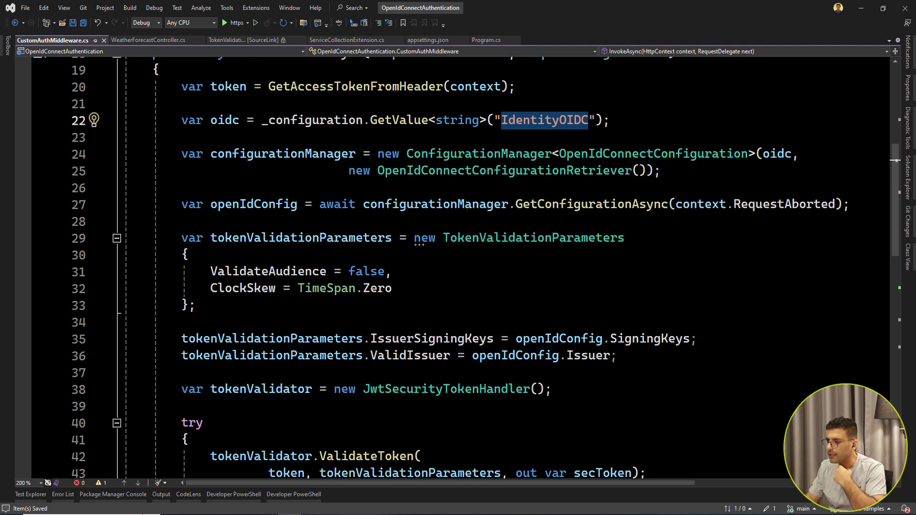
pyautogui.doubleClick(777, 154)
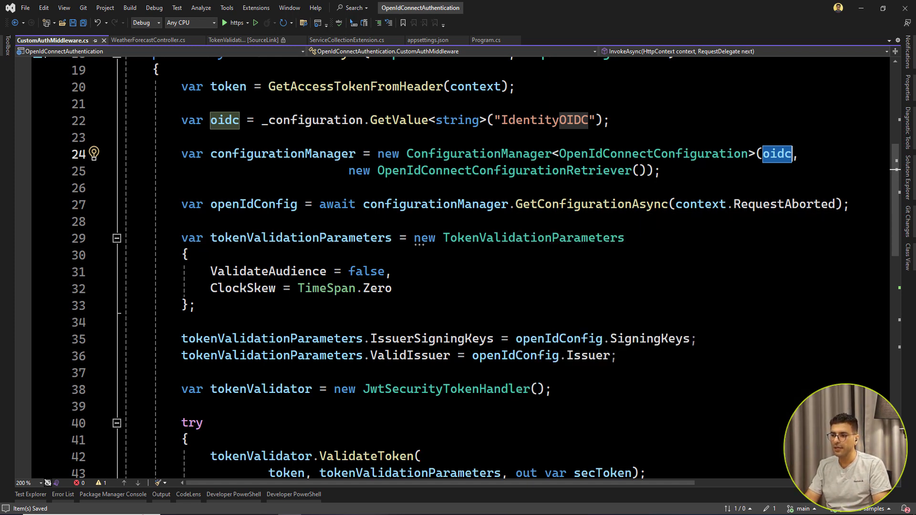
pyautogui.scroll(-2, 458, 272)
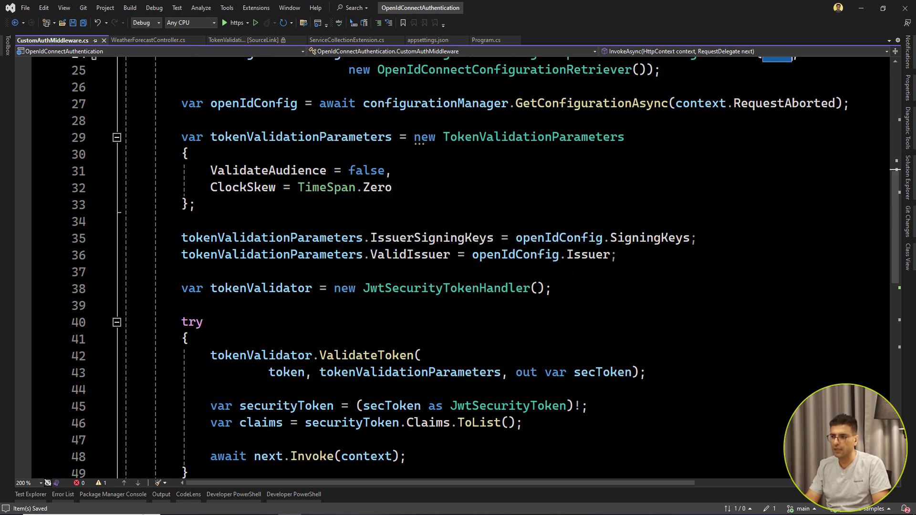
pyautogui.scroll(-2, 458, 265)
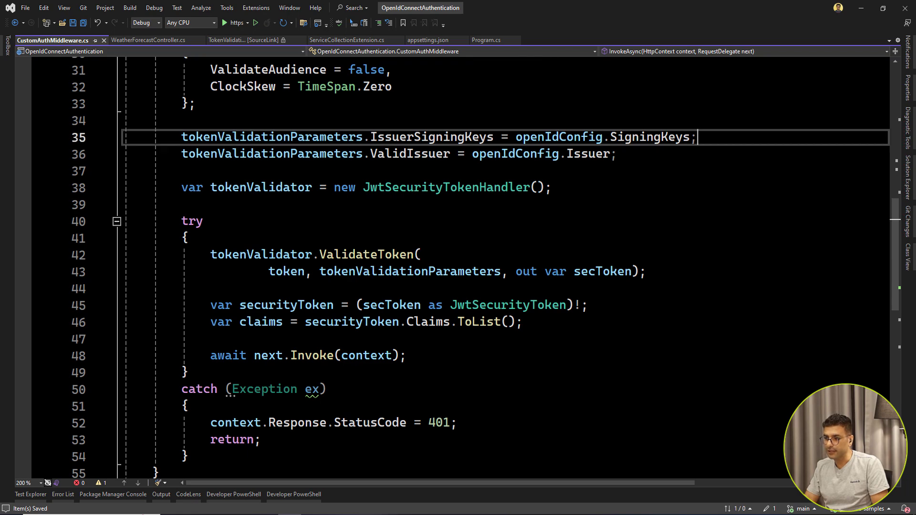
pyautogui.moveTo(696, 136); pyautogui.dragTo(182, 137)
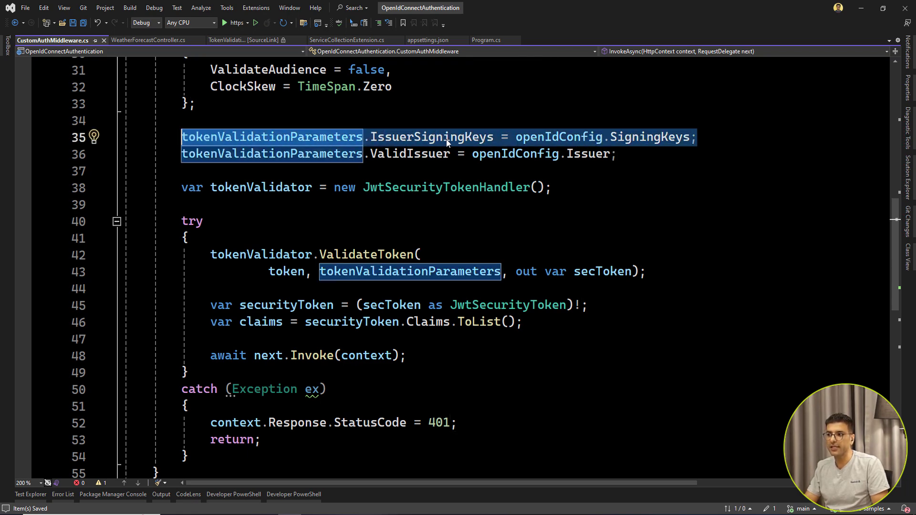
pyautogui.click(472, 137)
pyautogui.doubleClick(471, 137)
pyautogui.scroll(2, 472, 137)
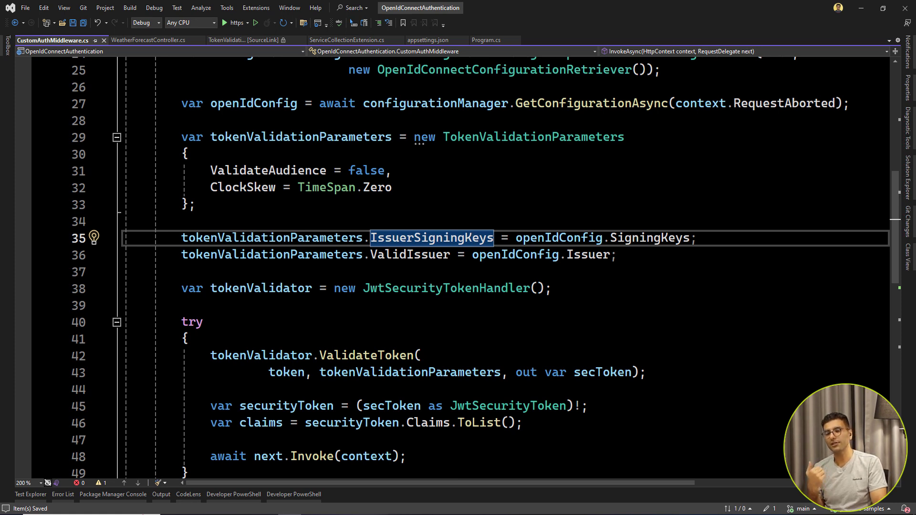
pyautogui.hotkey('alt', 'Tab')
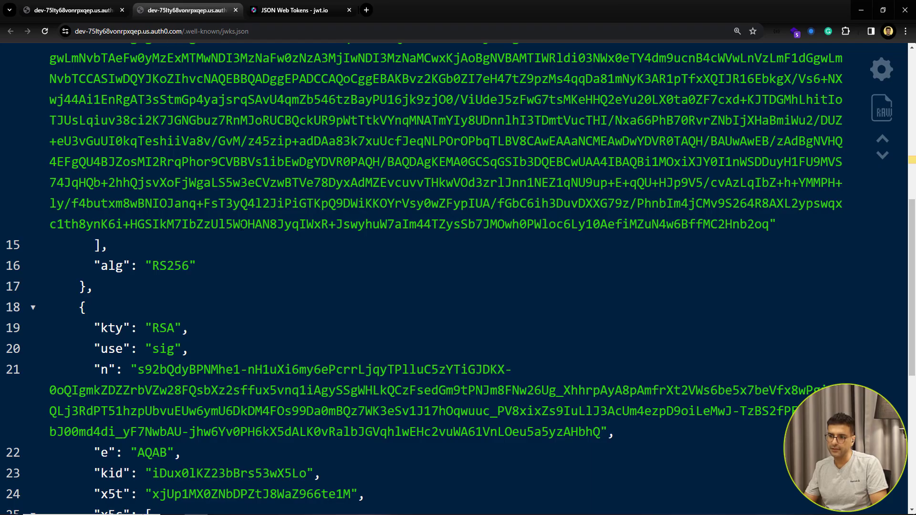
pyautogui.scroll(5, 221, 239)
pyautogui.scroll(-6, 221, 239)
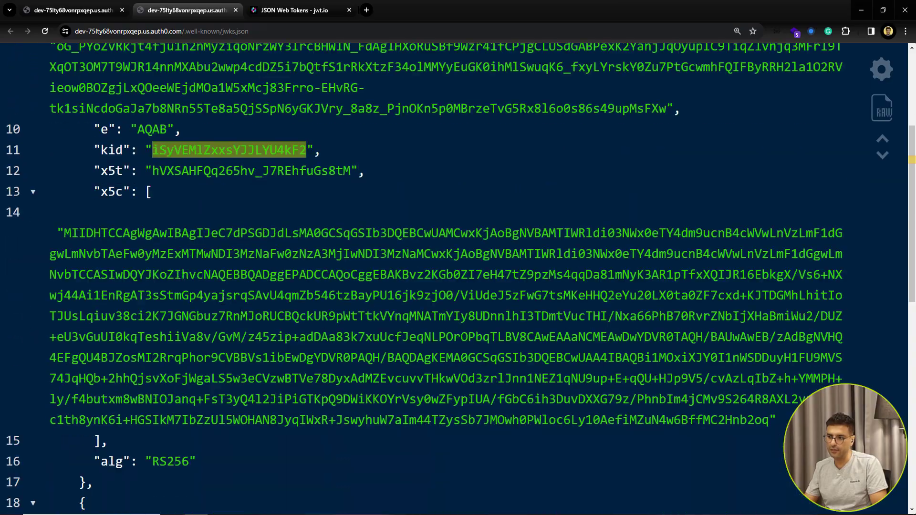
pyautogui.hotkey('alt', 'Tab')
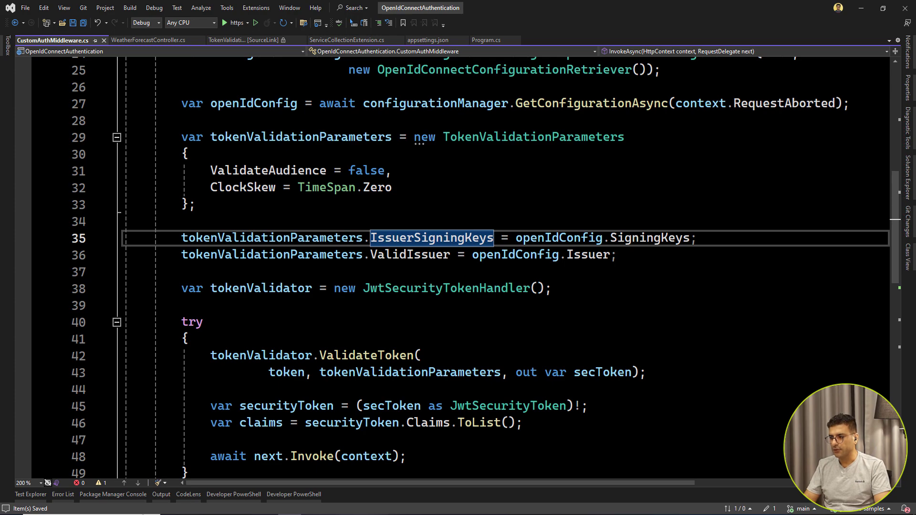
# Set a breakpoint on the token retrieval line 20 and start the API under the debugger
pyautogui.doubleClick(587, 256)
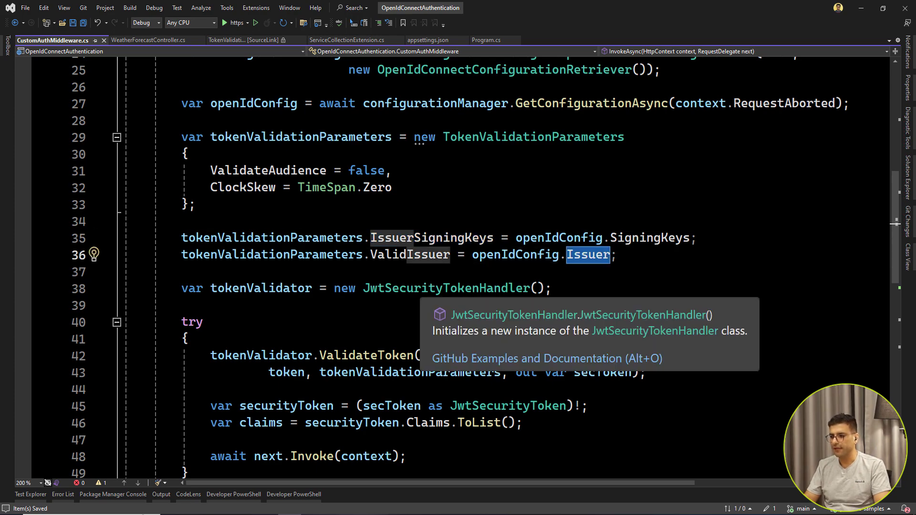
pyautogui.scroll(-2, 429, 286)
pyautogui.click(318, 288)
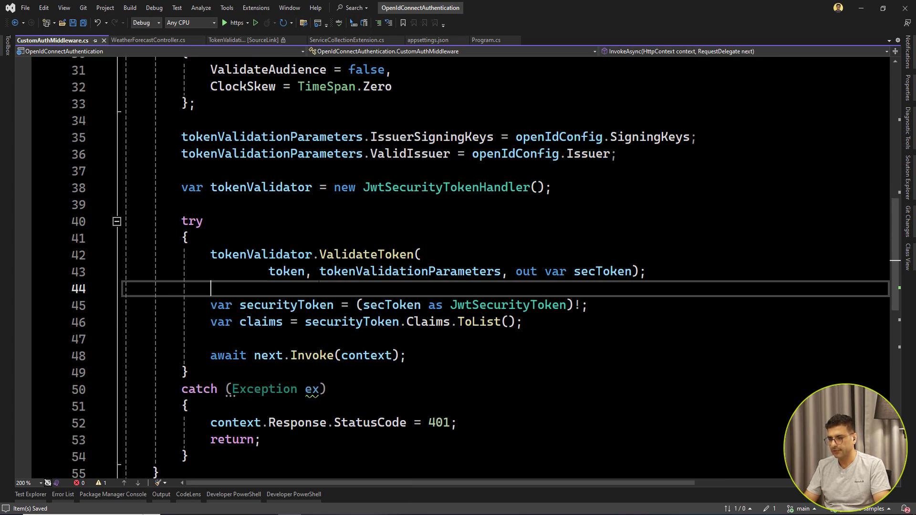
pyautogui.scroll(2, 22, 199)
pyautogui.scroll(4, 23, 199)
pyautogui.click(22, 187)
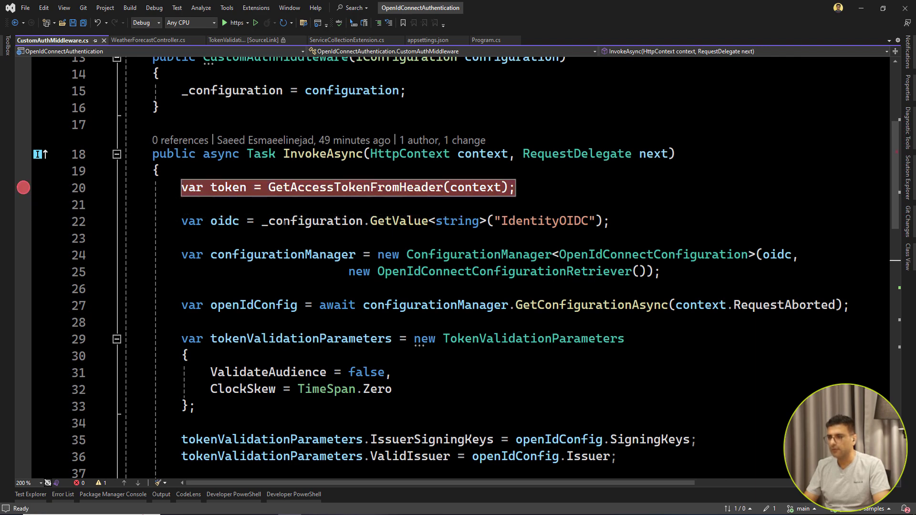
pyautogui.click(224, 23)
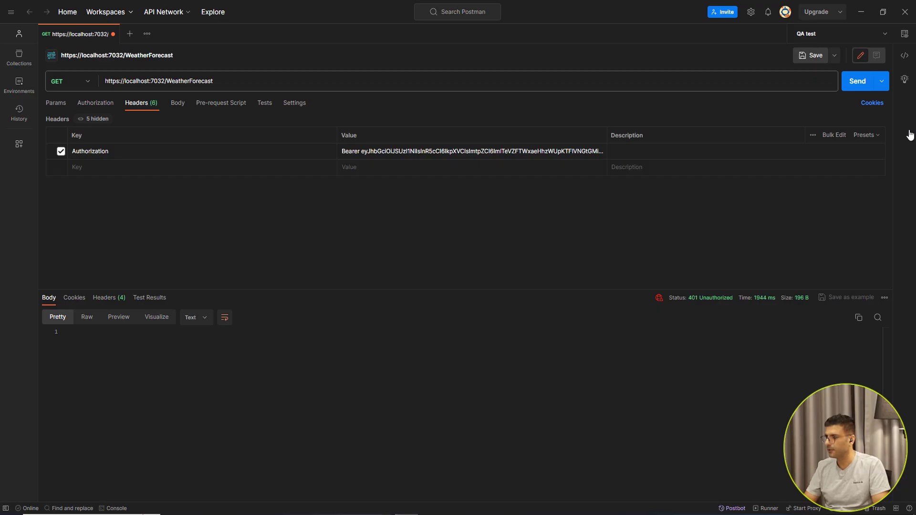
# Send the Postman request, step over the OpenID configuration fetch, and QuickWatch openIdConfig's Auth0 endpoints and signing keys
pyautogui.click(865, 81)
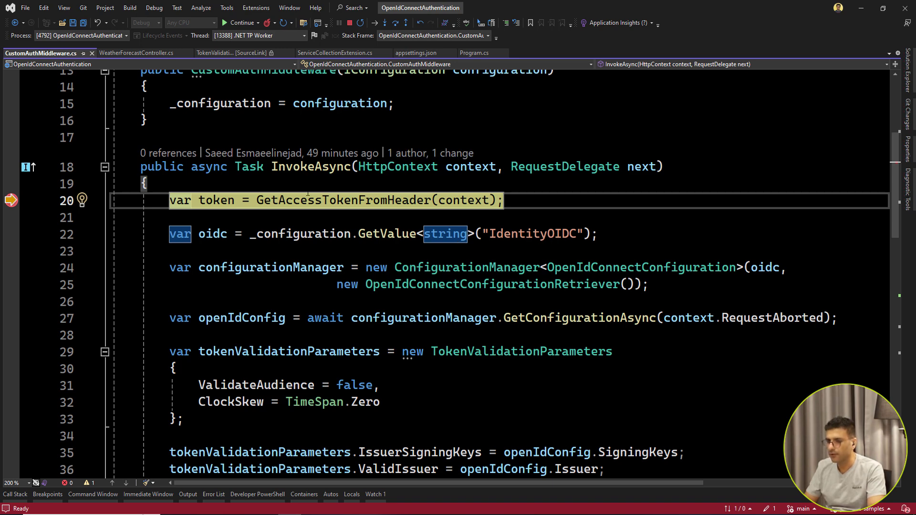
pyautogui.press('F10')
pyautogui.press('F10')
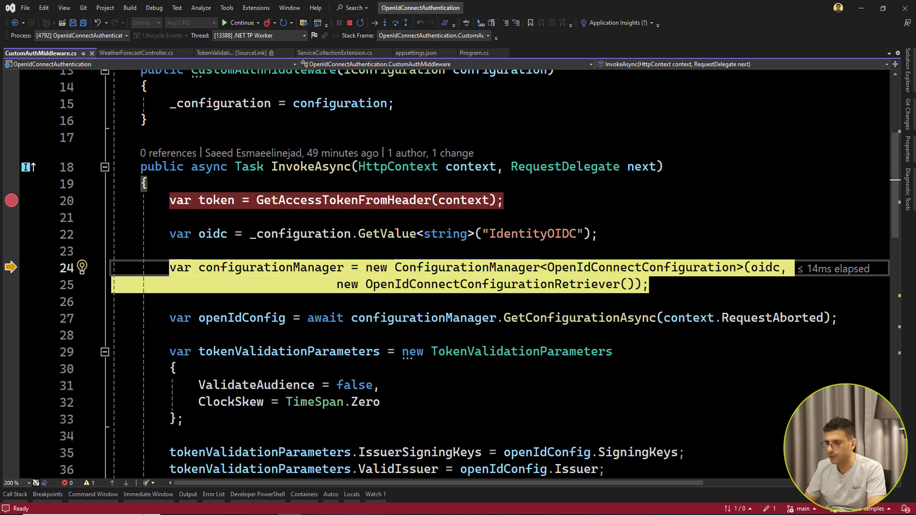
pyautogui.press('F10')
pyautogui.press('F10')
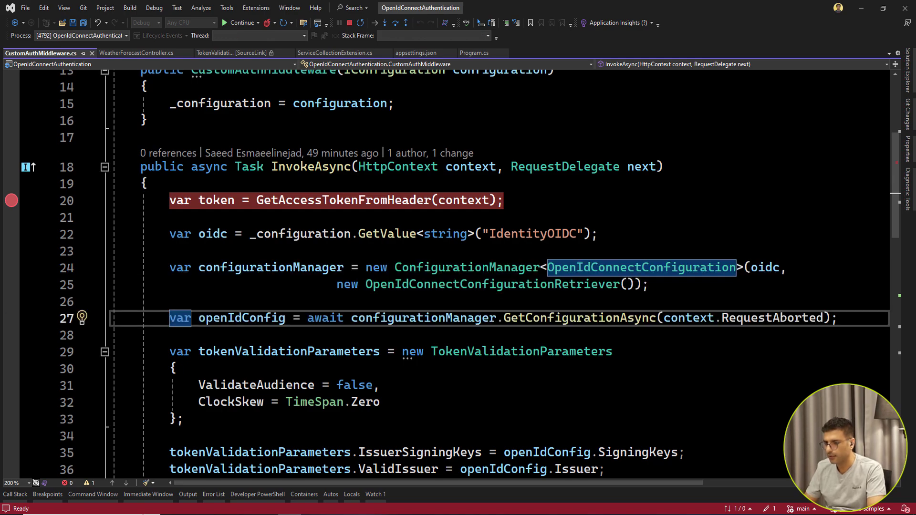
pyautogui.hotkey('alt', 'Tab')
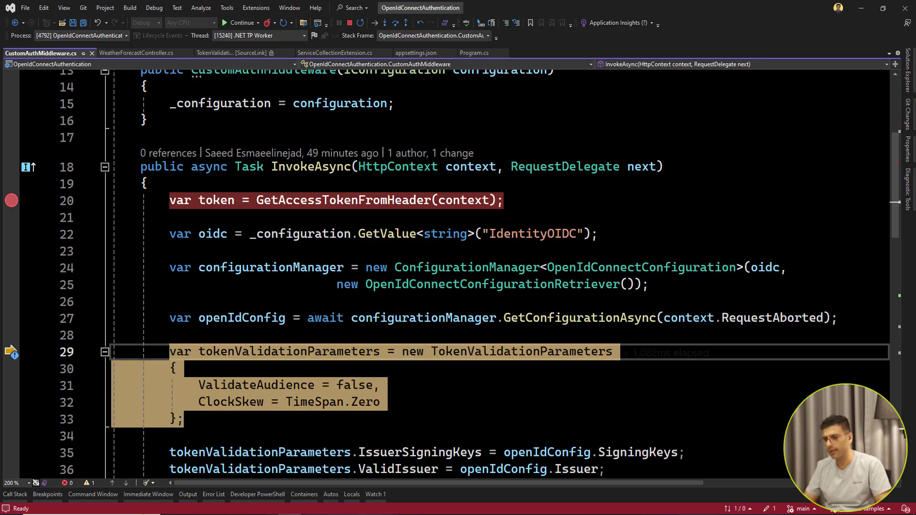
pyautogui.click(243, 318)
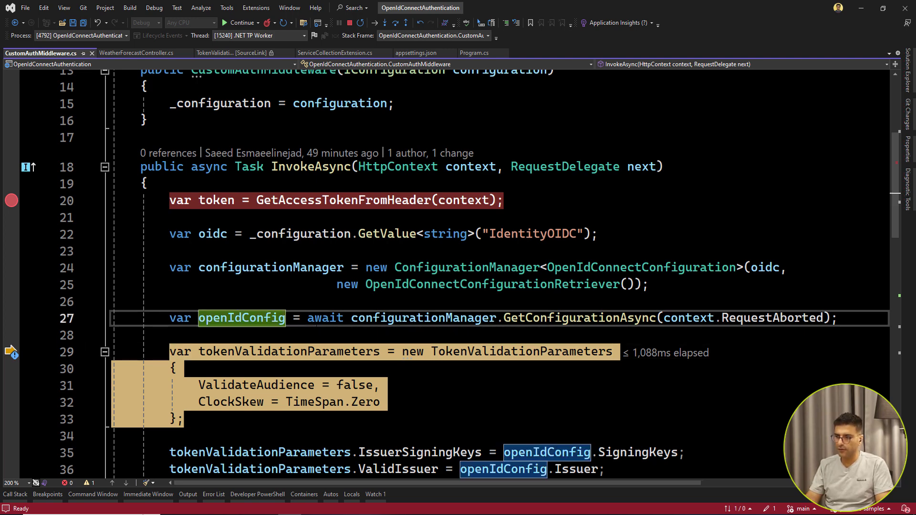
pyautogui.hotkey('shift', 'F9')
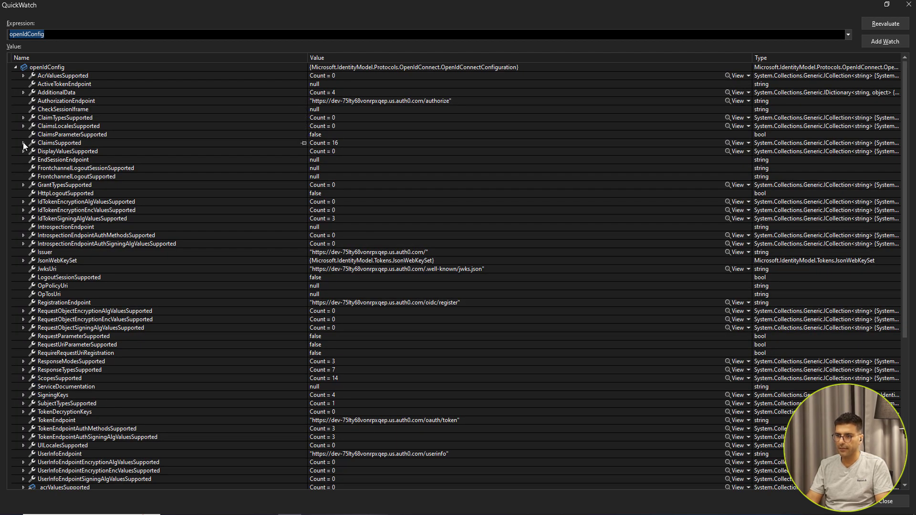
# Review the sixteen ClaimsSupported entries in QuickWatch, then close the openIdConfig inspection
pyautogui.click(23, 143)
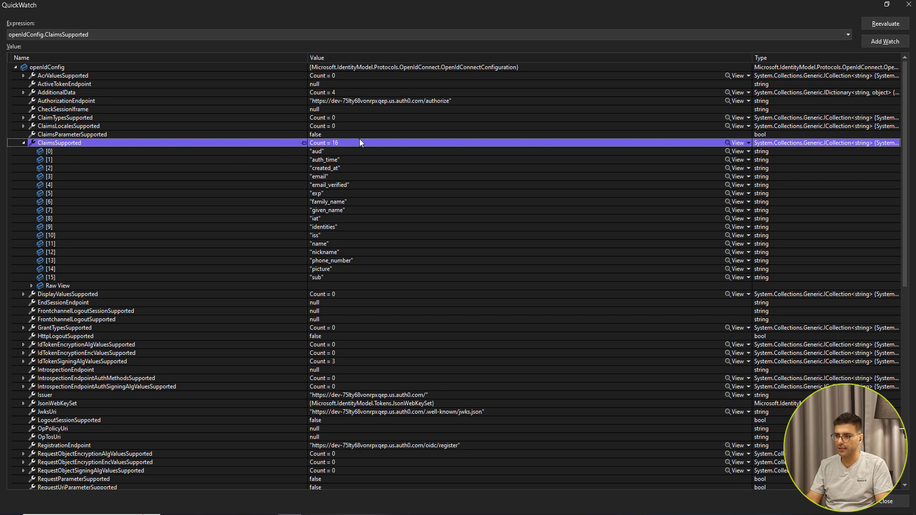
pyautogui.scroll(-2, 86, 377)
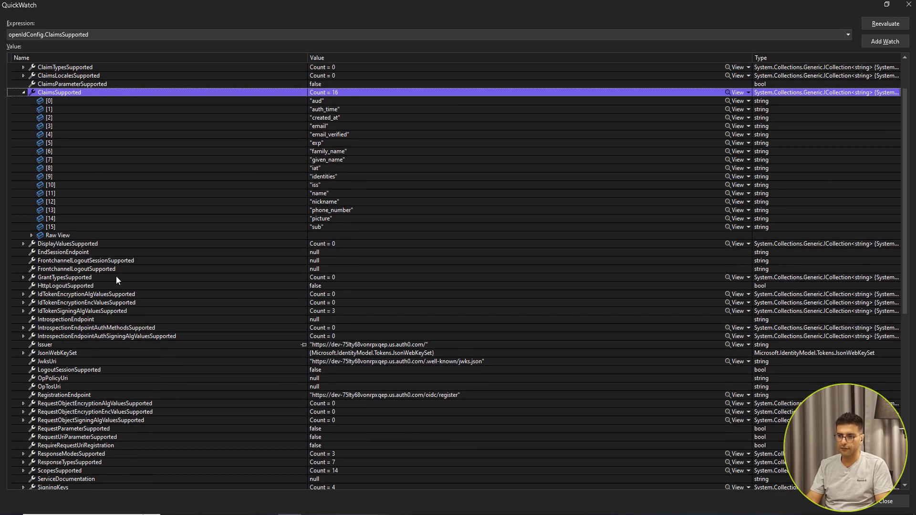
pyautogui.click(23, 92)
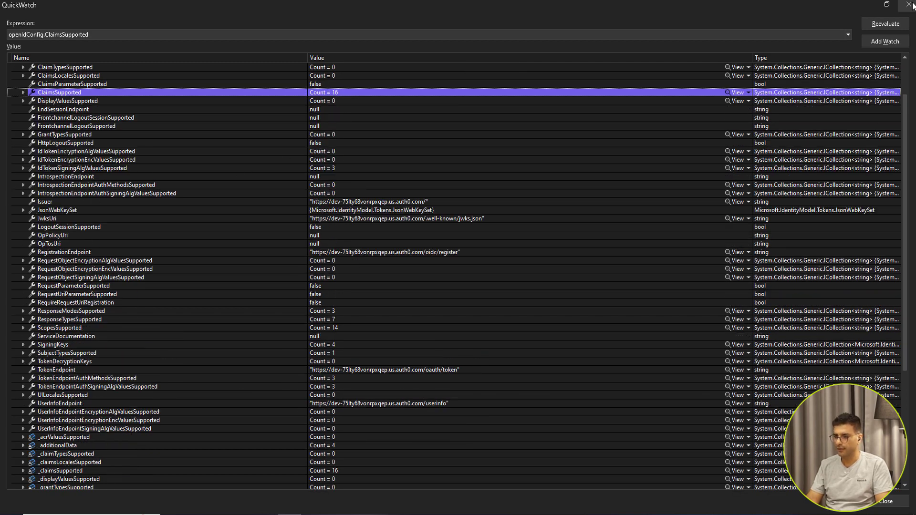
pyautogui.press('Escape')
# Step over the signing-keys assignment and token validation to the next middleware call, with eleven claims extracted
pyautogui.press('F10')
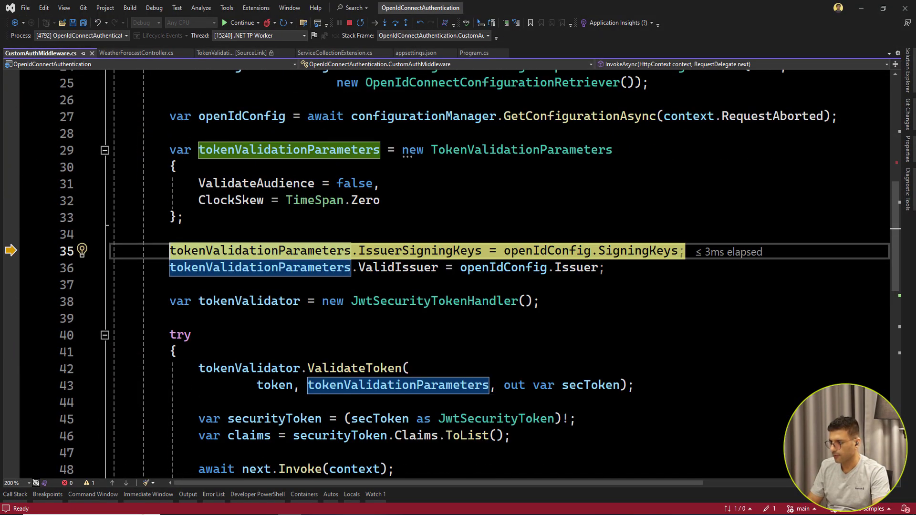
pyautogui.press('F10')
pyautogui.press('F10')
pyautogui.press('F10')
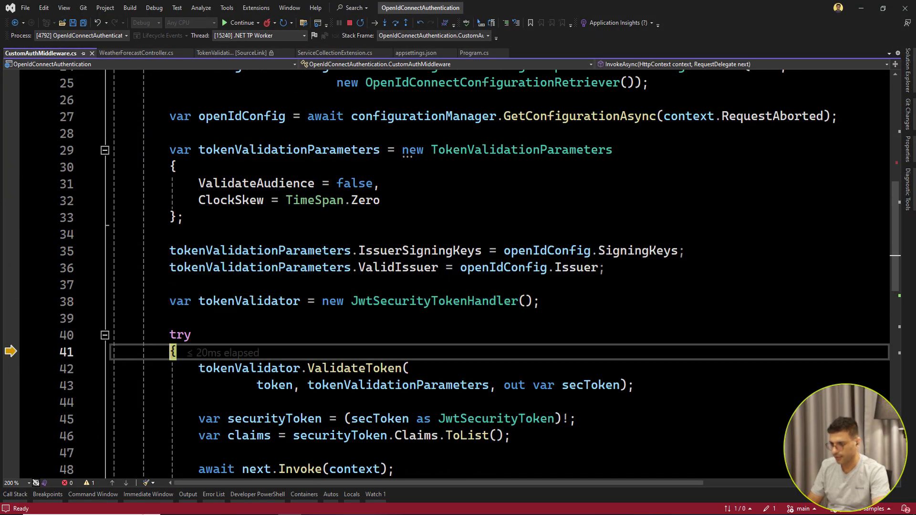
pyautogui.press('F10')
pyautogui.scroll(-2, 458, 272)
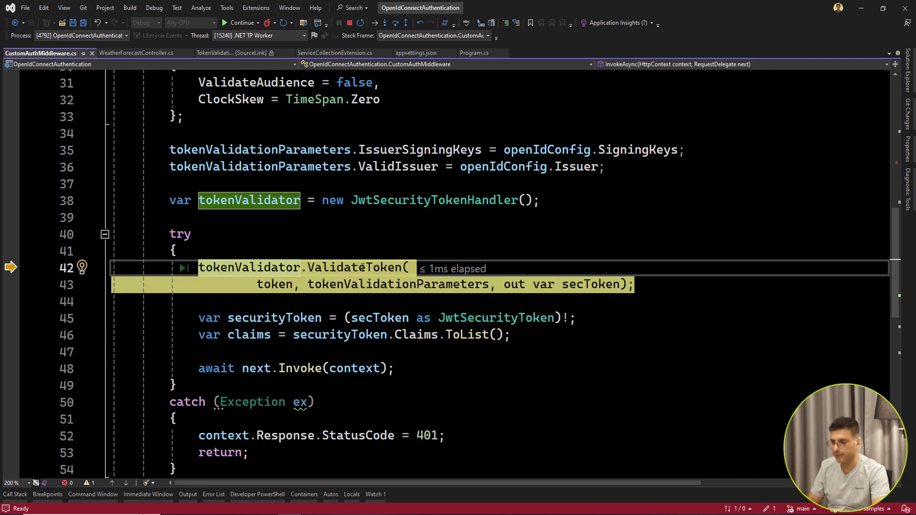
pyautogui.press('F10')
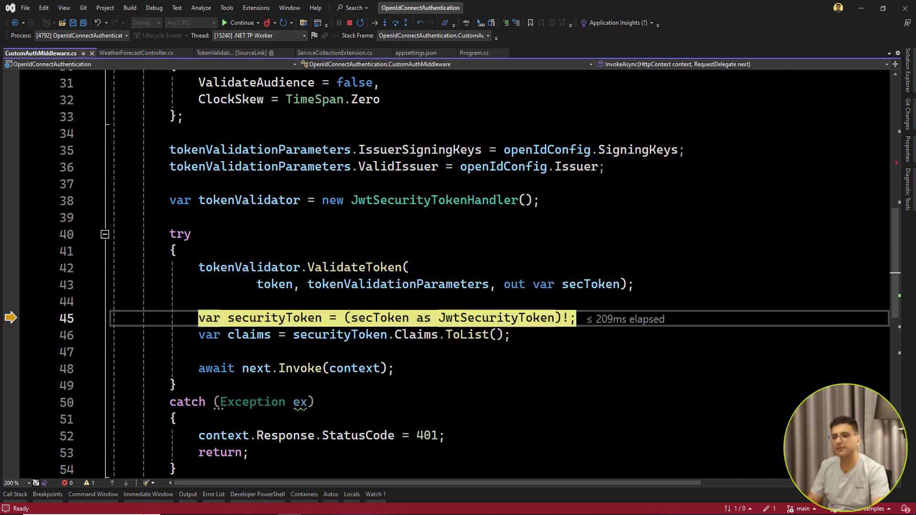
pyautogui.press('F10')
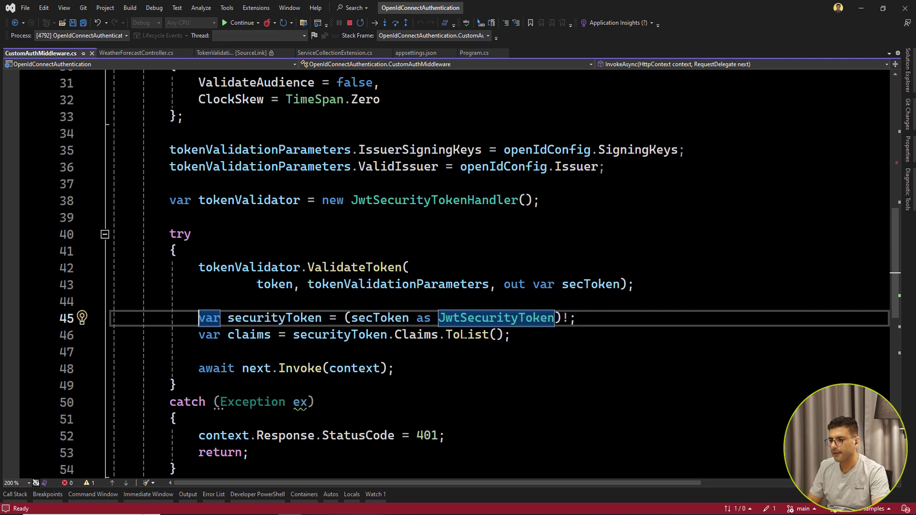
pyautogui.press('F10')
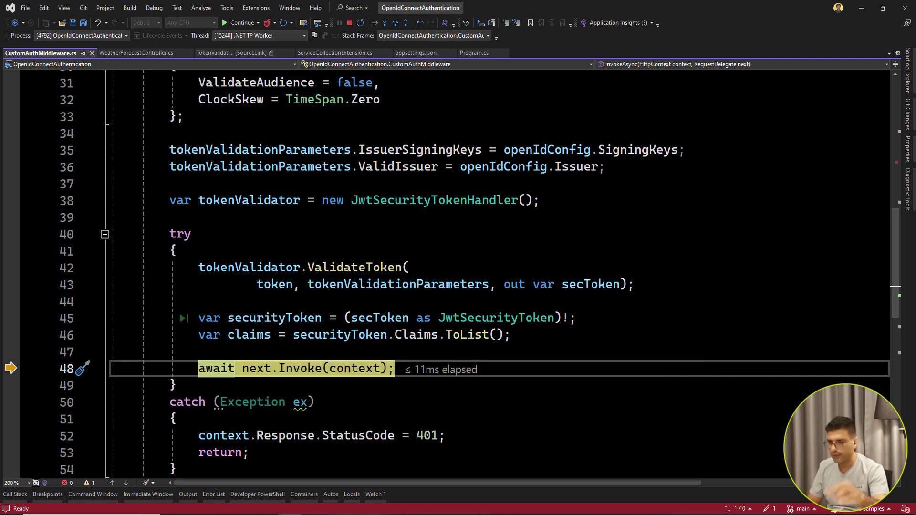
# Check Postman's 401 Unauthorized response and stop the debug session
pyautogui.hotkey('alt', 'Tab')
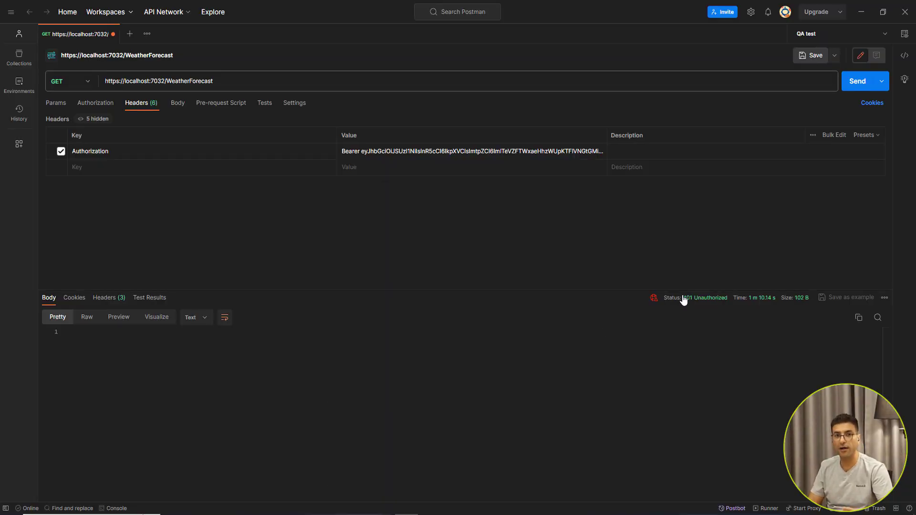
pyautogui.moveTo(705, 299)
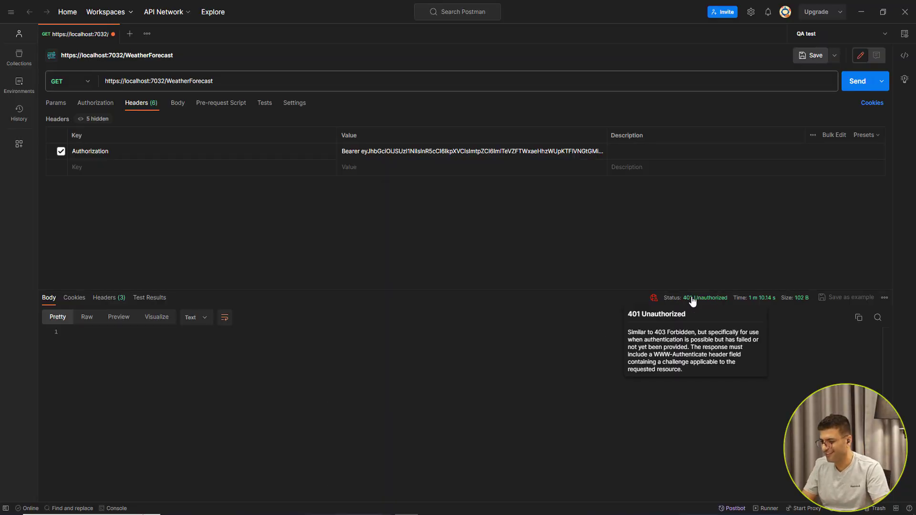
pyautogui.hotkey('alt', 'Tab')
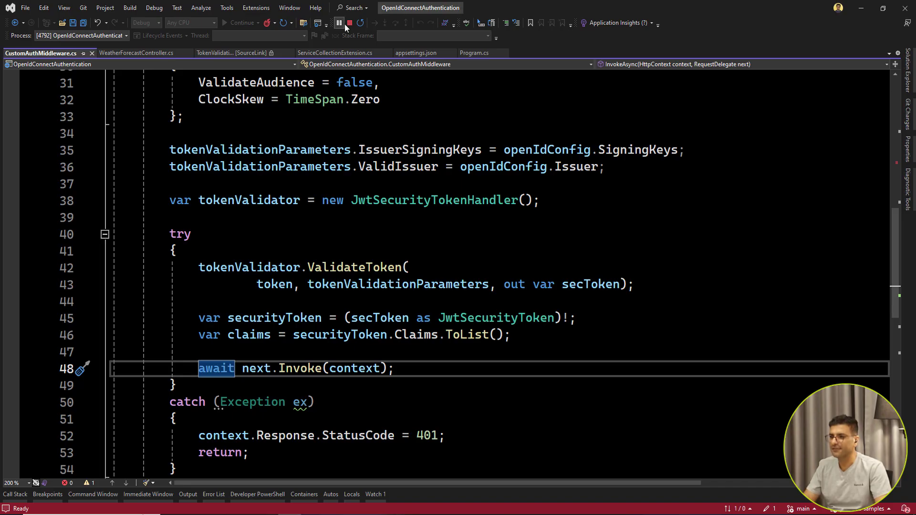
pyautogui.hotkey('shift', 'F5')
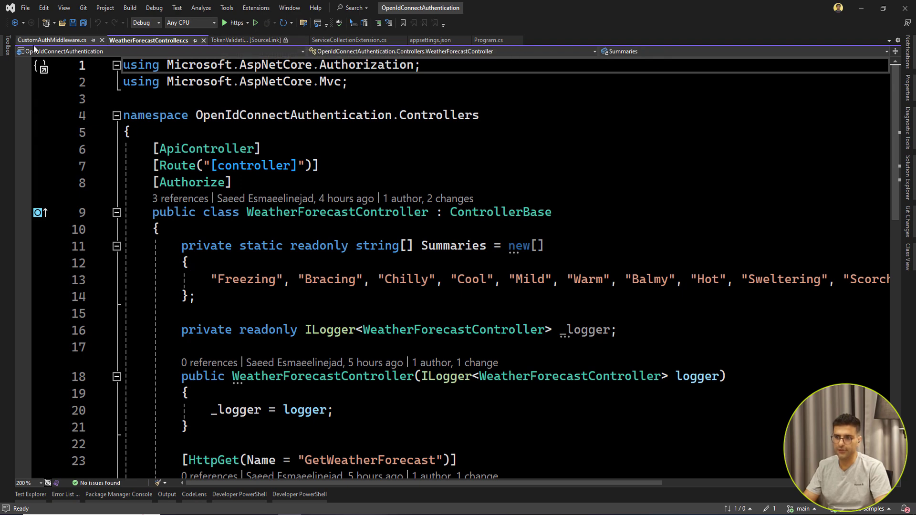
# Comment out the [Authorize] attribute on WeatherForecastController, save, and relaunch the API
pyautogui.click(154, 184)
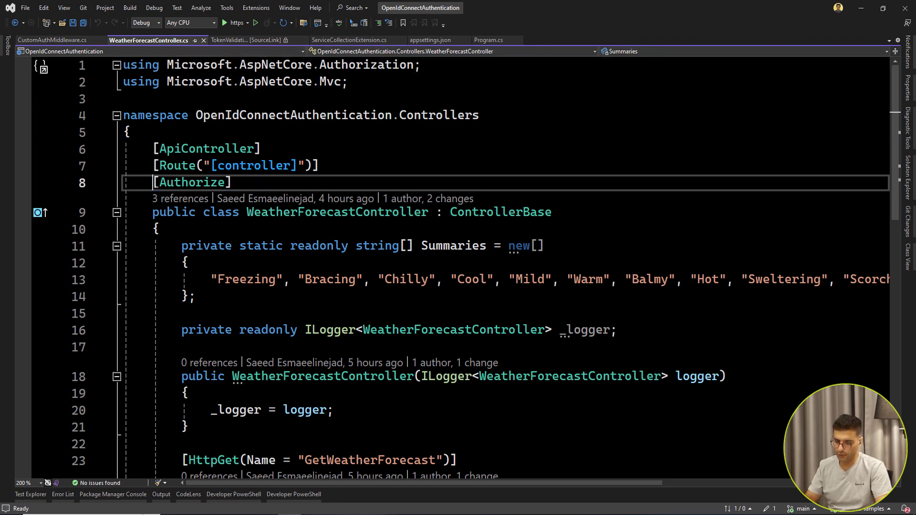
pyautogui.write('//')
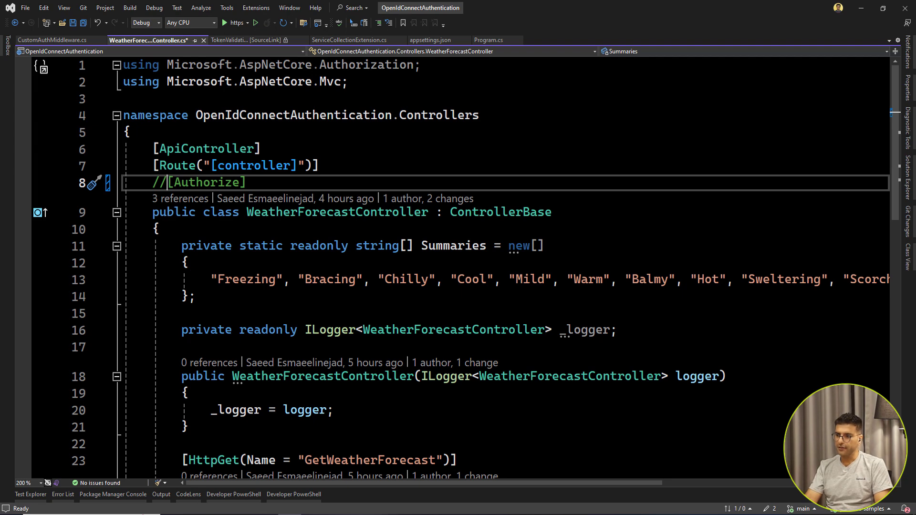
pyautogui.hotkey('ctrl', 's')
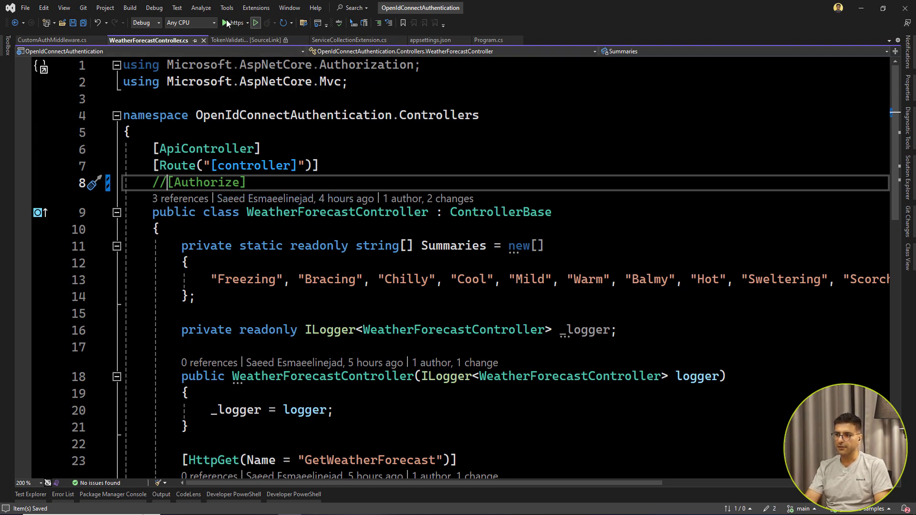
pyautogui.click(231, 24)
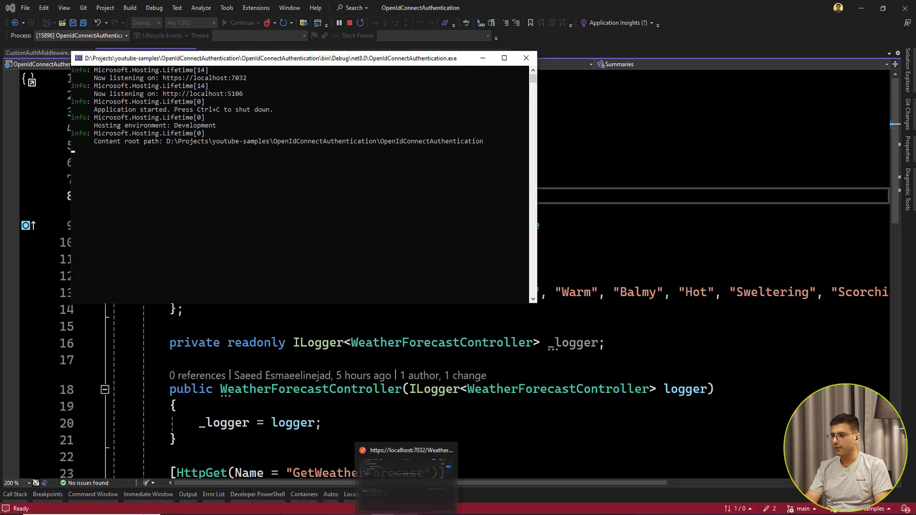
# Send the WeatherForecast request, continue past the line 20 breakpoint, and get 200 OK with forecast data
pyautogui.click(406, 505)
pyautogui.click(850, 82)
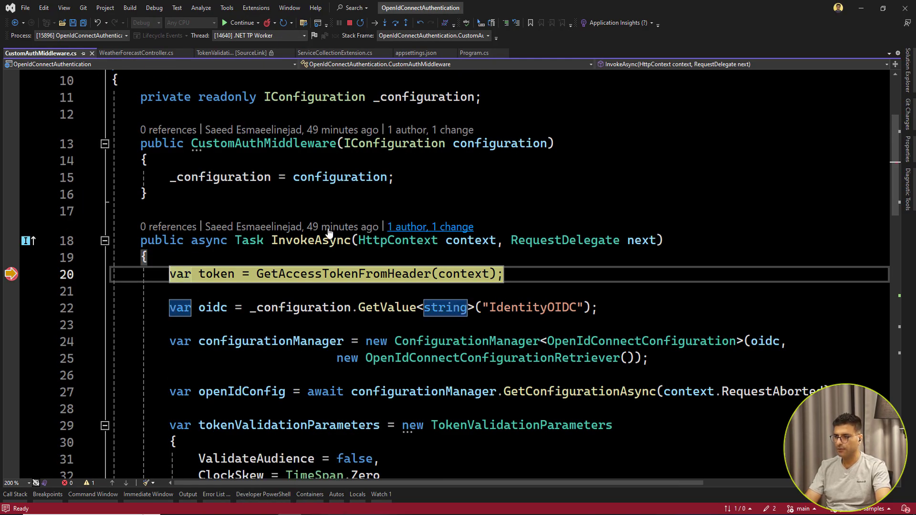
pyautogui.click(235, 25)
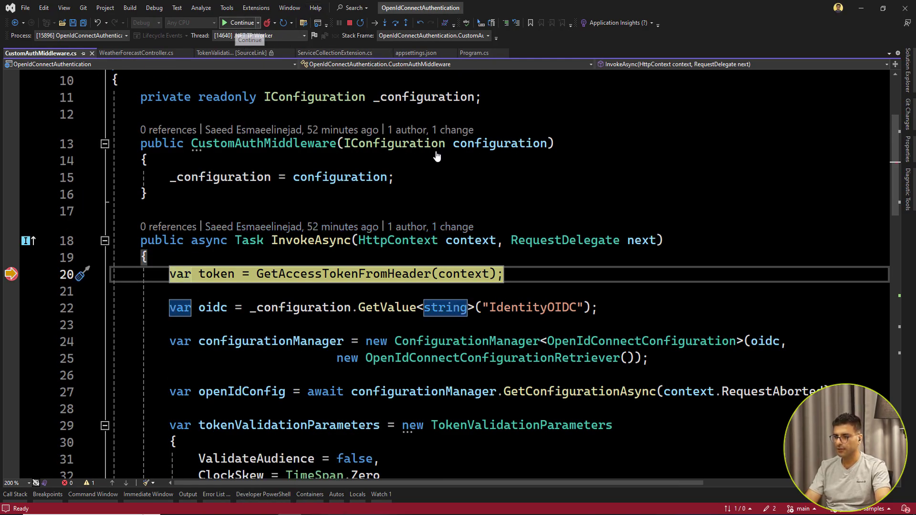
pyautogui.hotkey('alt', 'Tab')
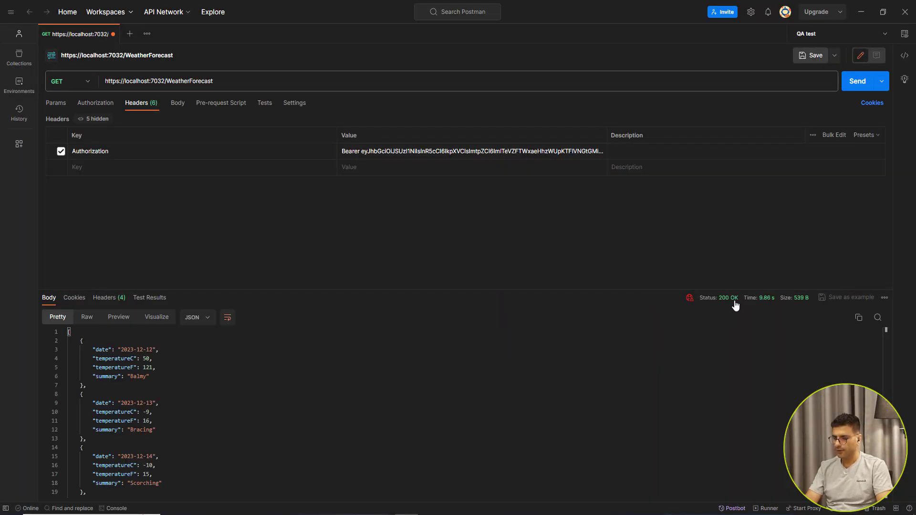
pyautogui.hotkey('alt', 'Tab')
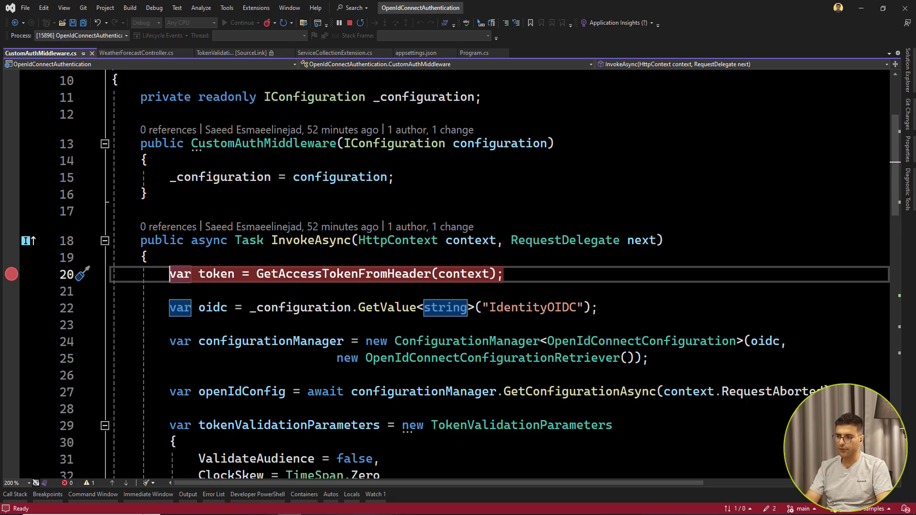
pyautogui.scroll(-2, 458, 287)
pyautogui.scroll(-2, 459, 287)
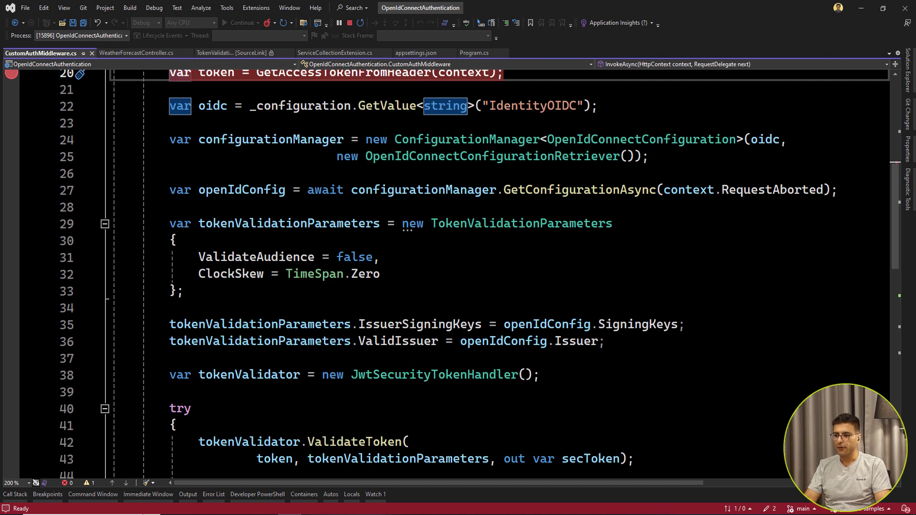
pyautogui.scroll(-2, 458, 287)
pyautogui.scroll(-2, 458, 287)
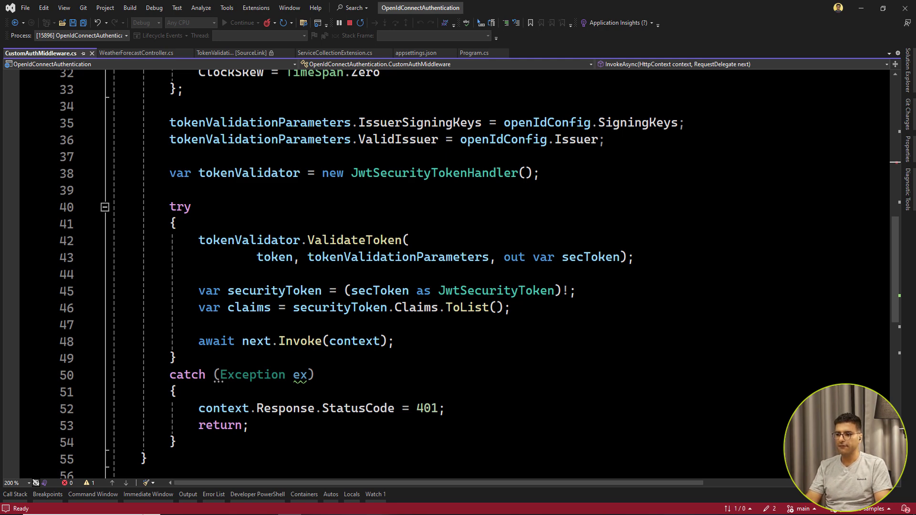
pyautogui.scroll(-3, 330, 353)
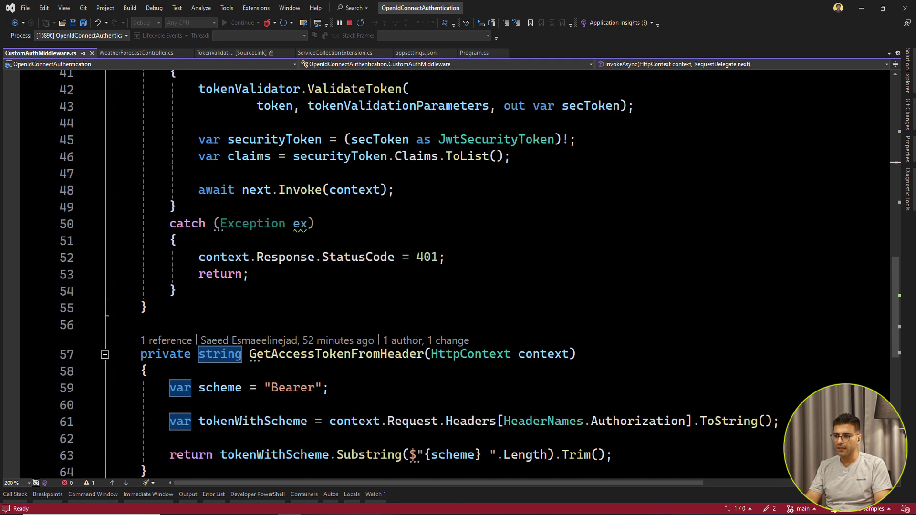
pyautogui.moveTo(191, 257); pyautogui.dragTo(446, 257)
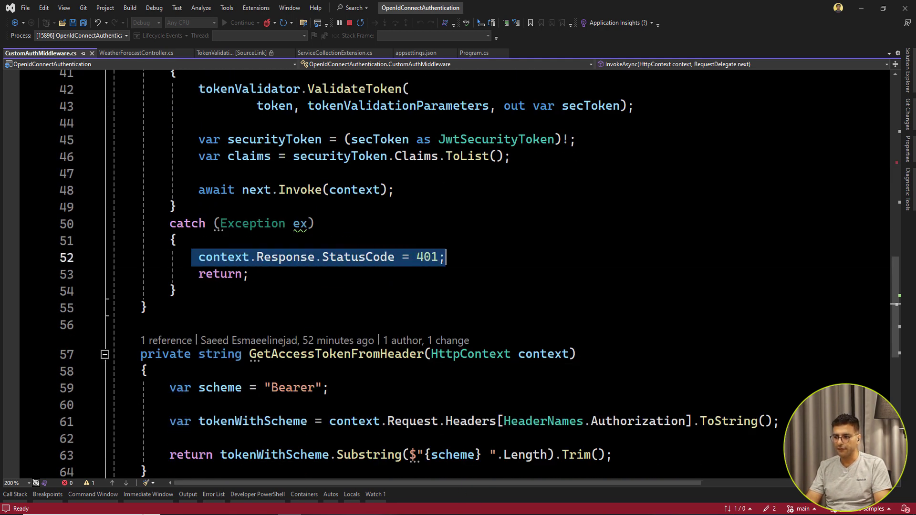
# In Postman delete the bearer token's last character and resend WeatherForecast, getting 401 Unauthorized
pyautogui.hotkey('alt', 'Tab')
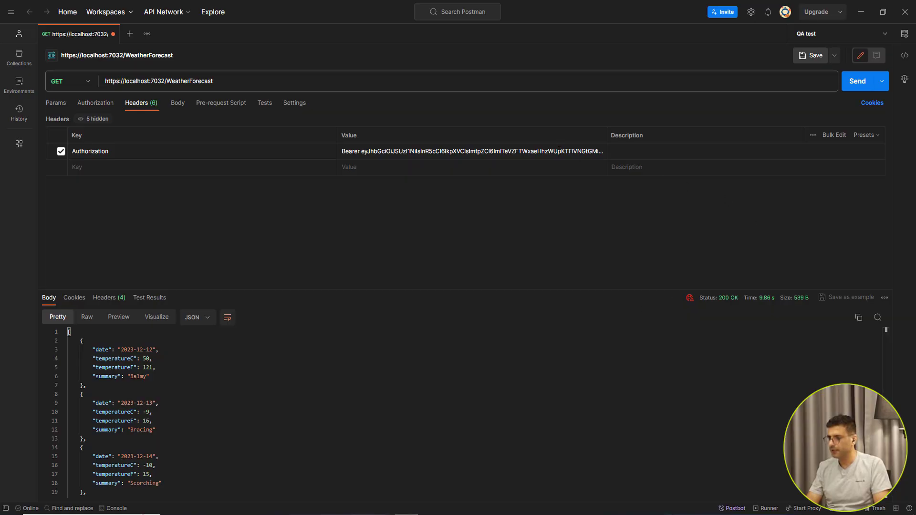
pyautogui.click(559, 151)
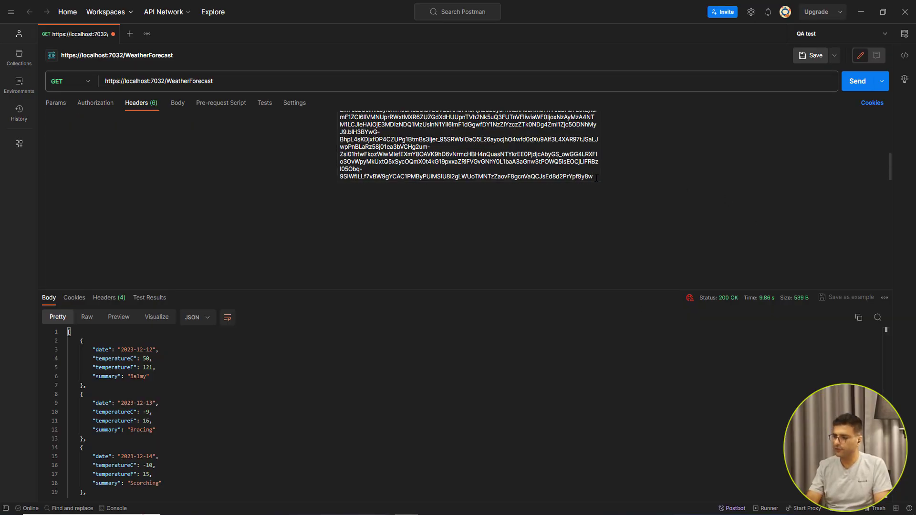
pyautogui.press('BackSpace')
pyautogui.click(584, 245)
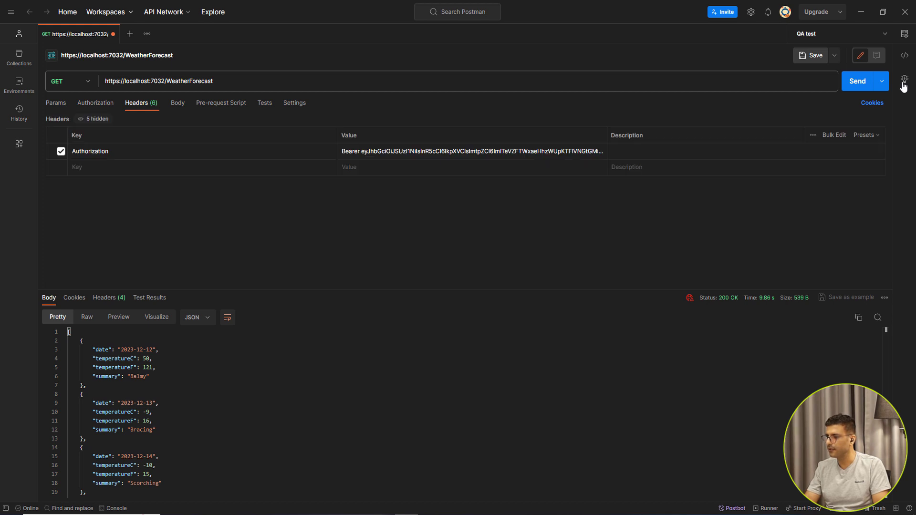
pyautogui.click(856, 81)
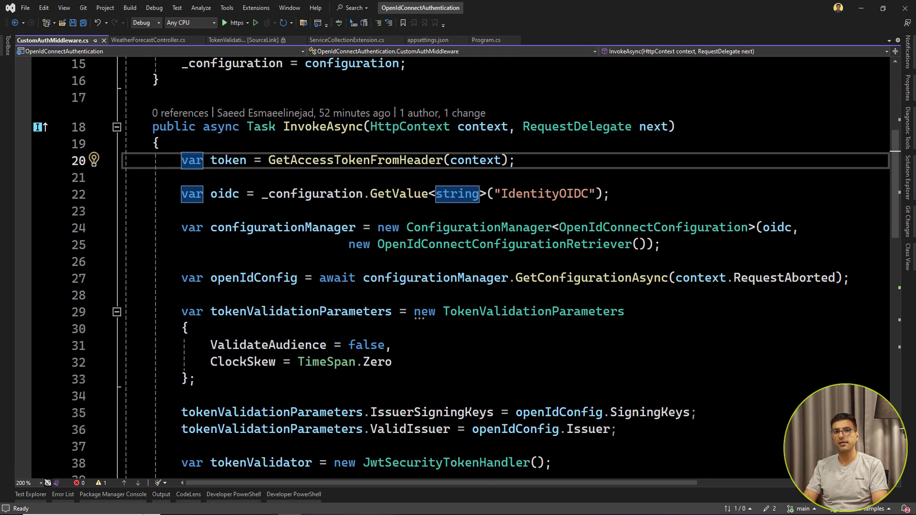
pyautogui.scroll(-2, 458, 265)
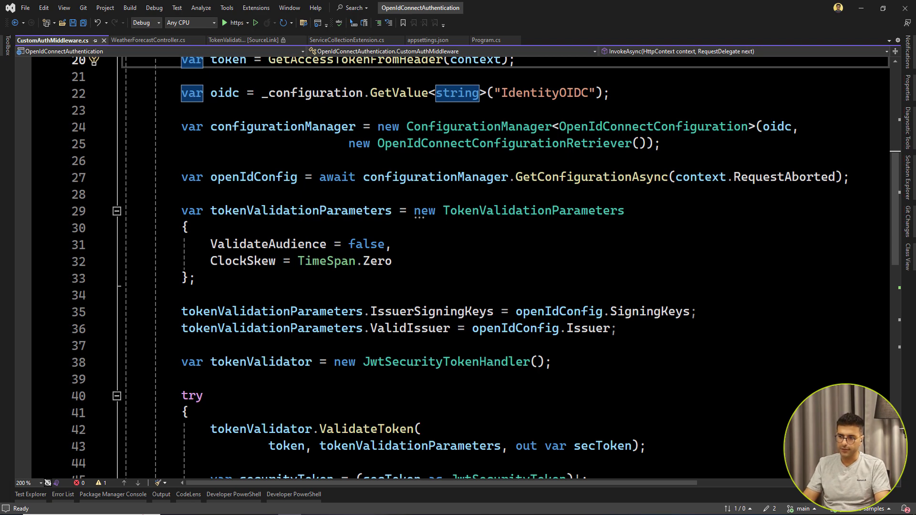
pyautogui.scroll(2, 458, 265)
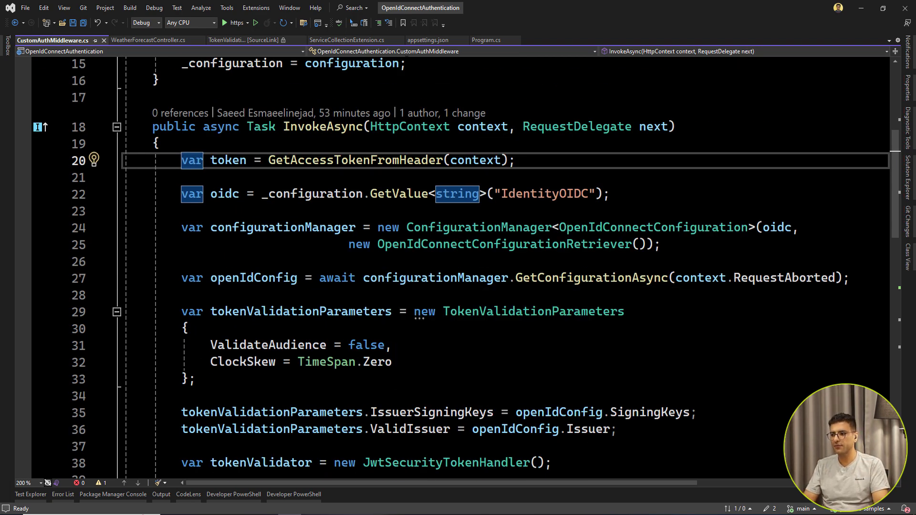
pyautogui.scroll(-2, 458, 265)
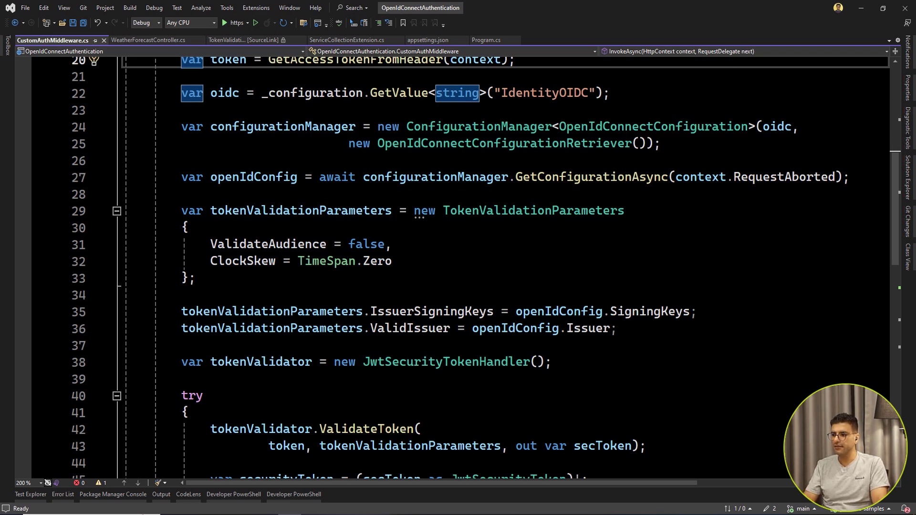
pyautogui.scroll(-1, 473, 261)
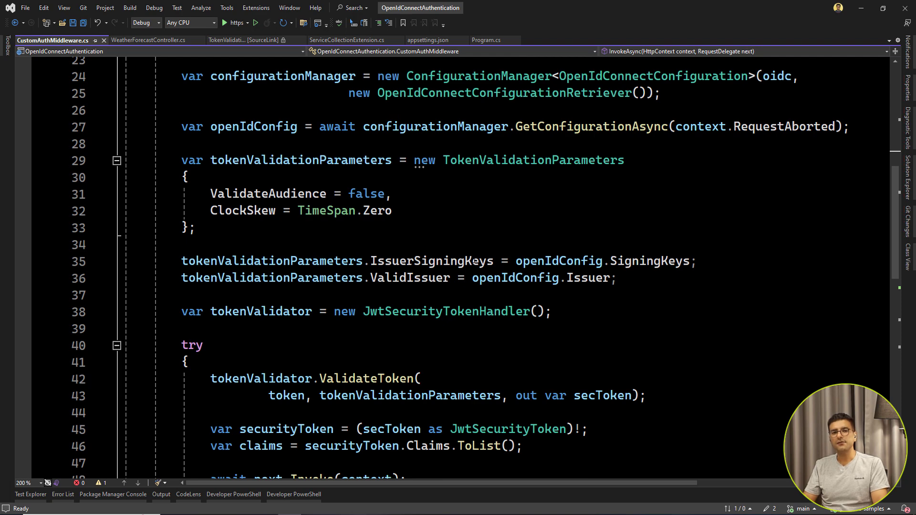